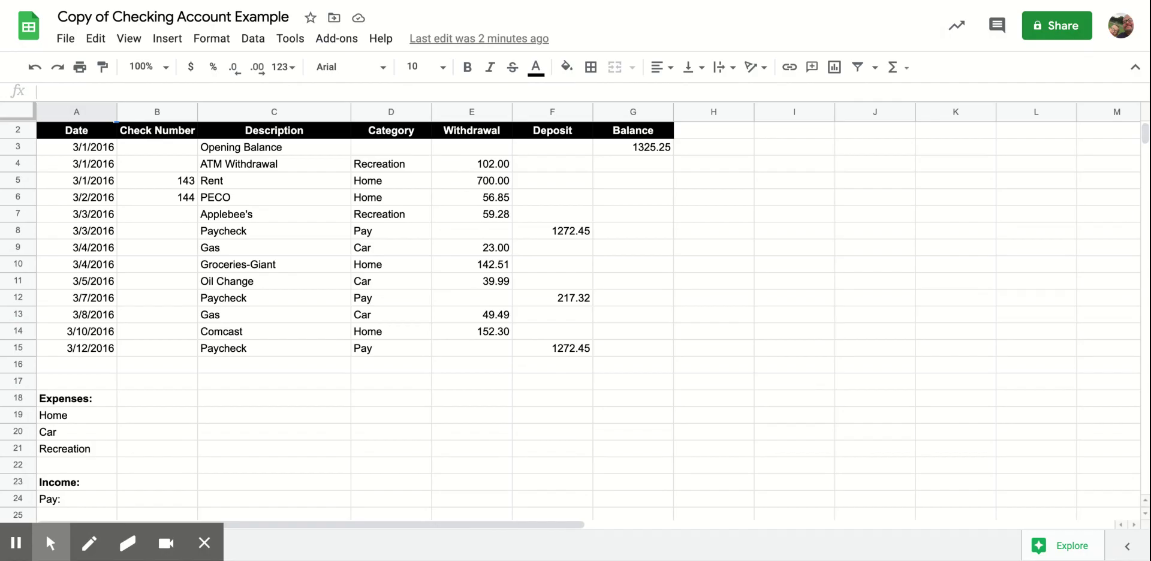
- Enter =(G3-E4+F4) in G4 so the ATM withdrawal row's balance shows 1223.25
{"action": "left_click", "coordinate": [627, 165]}
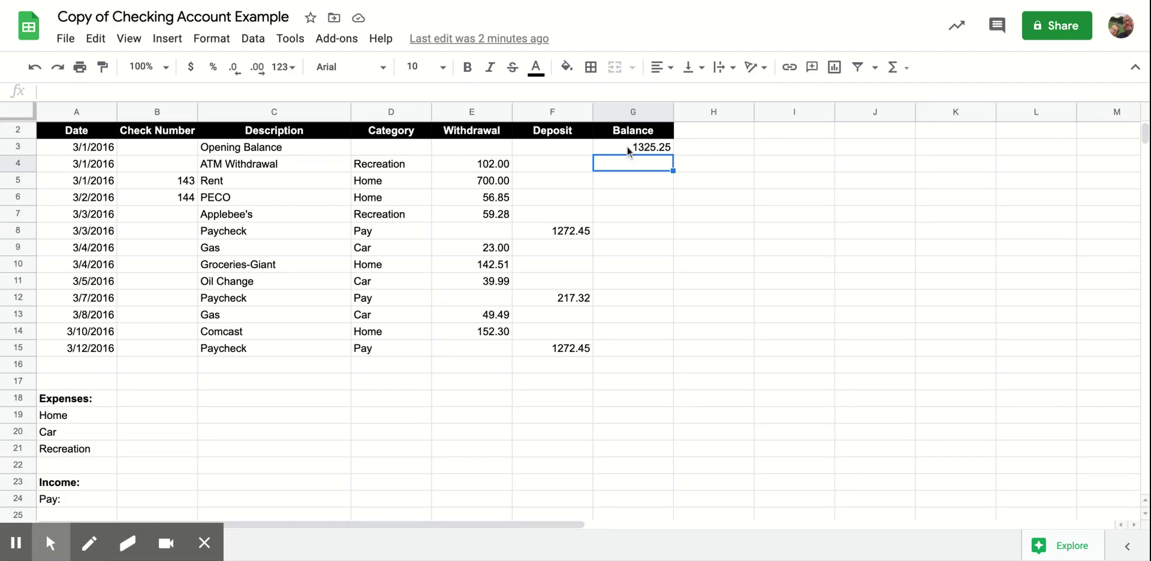
{"action": "type", "text": "="}
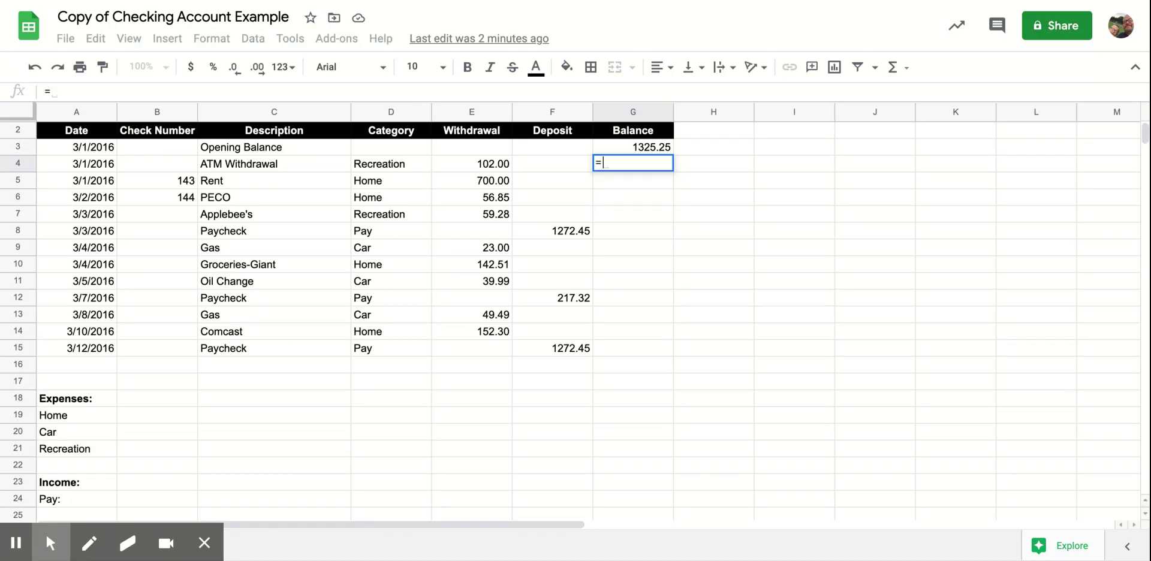
{"action": "type", "text": "("}
{"action": "type", "text": "g3"}
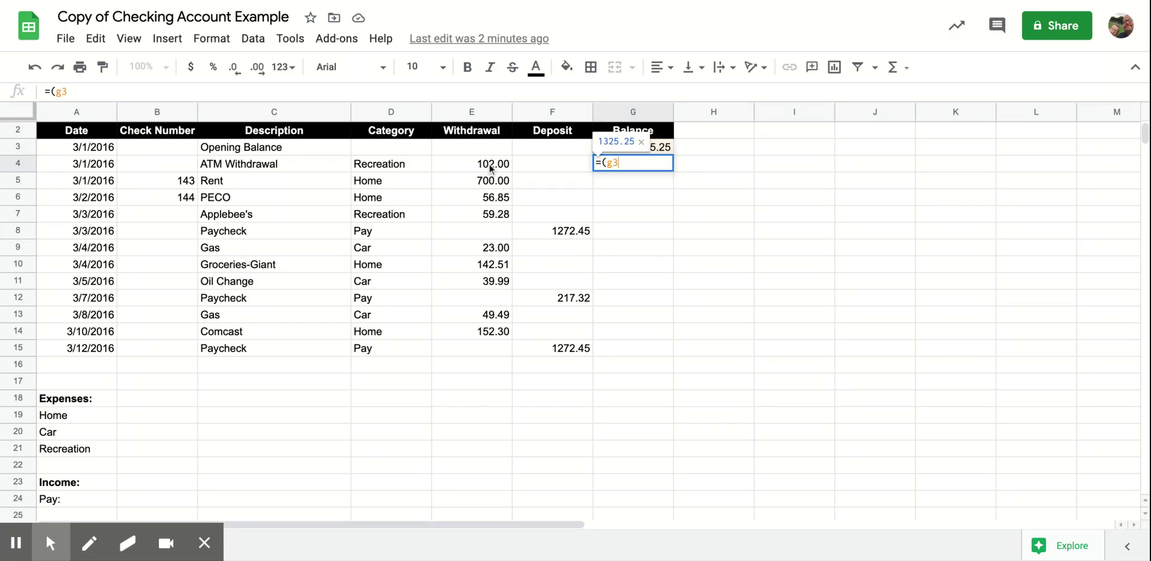
{"action": "type", "text": "-"}
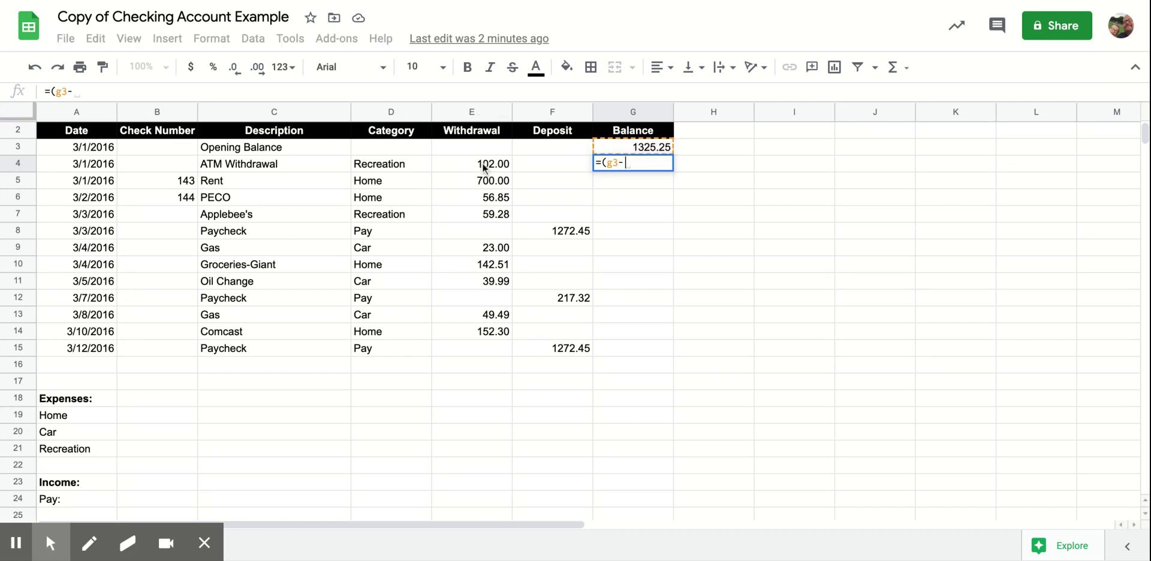
{"action": "type", "text": "e4"}
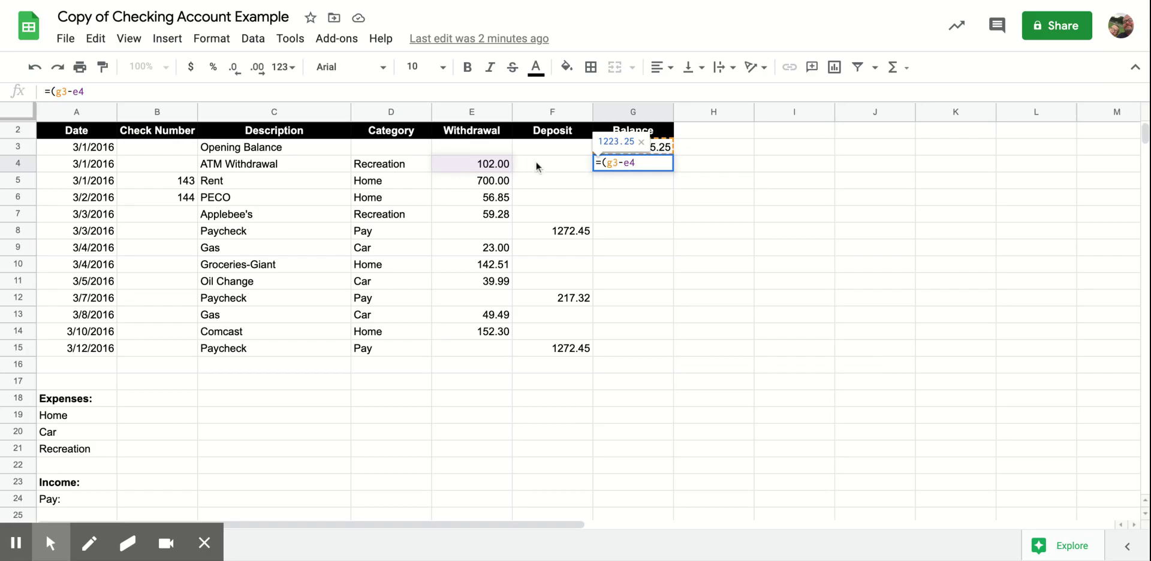
{"action": "type", "text": "+4"}
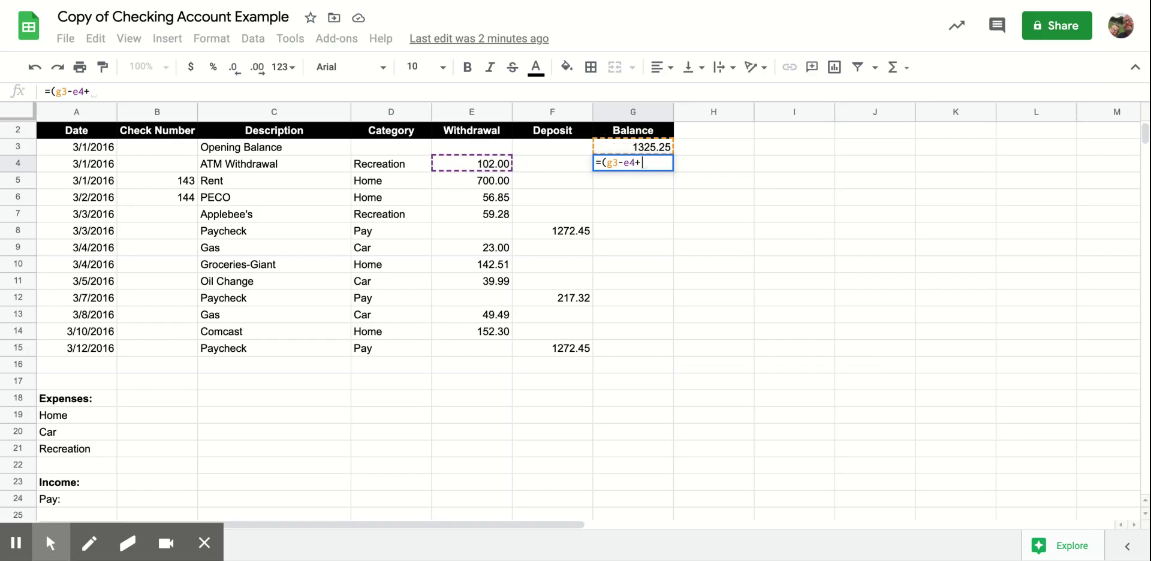
{"action": "key", "text": "BackSpace"}
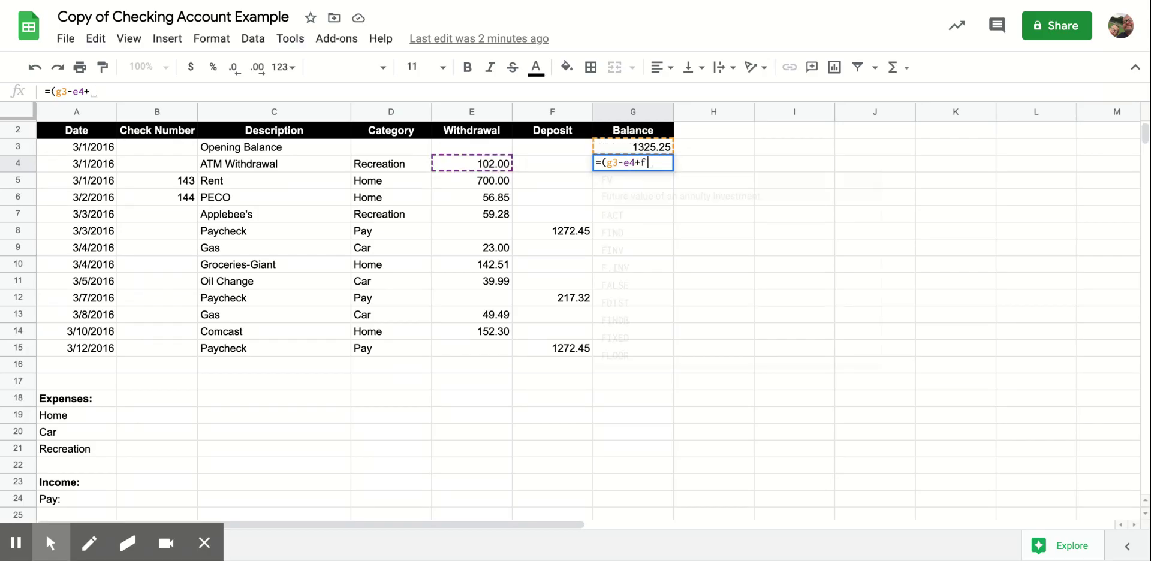
{"action": "type", "text": "f4)"}
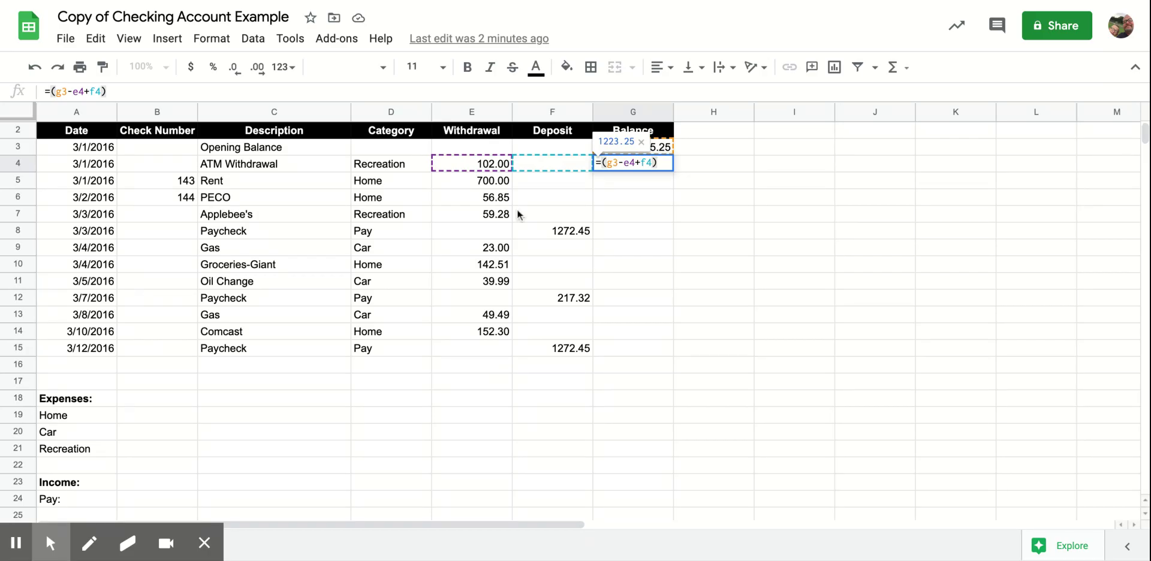
{"action": "key", "text": "Return"}
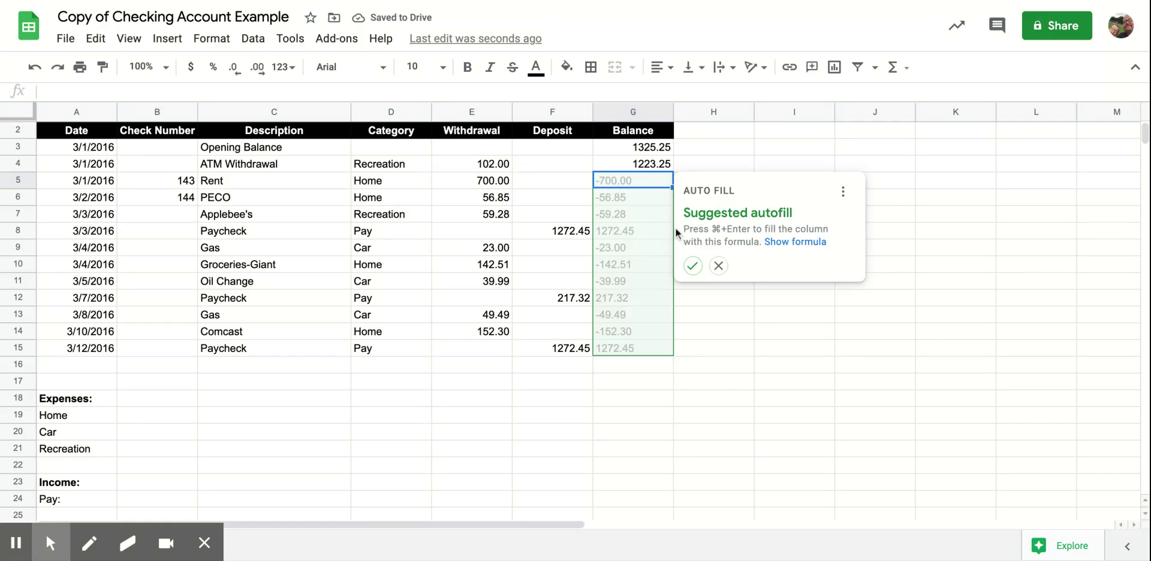
- Accept the autofill suggestion to fill the balance formula through G5:G15, ending at 2762.05
{"action": "left_click", "coordinate": [693, 268]}
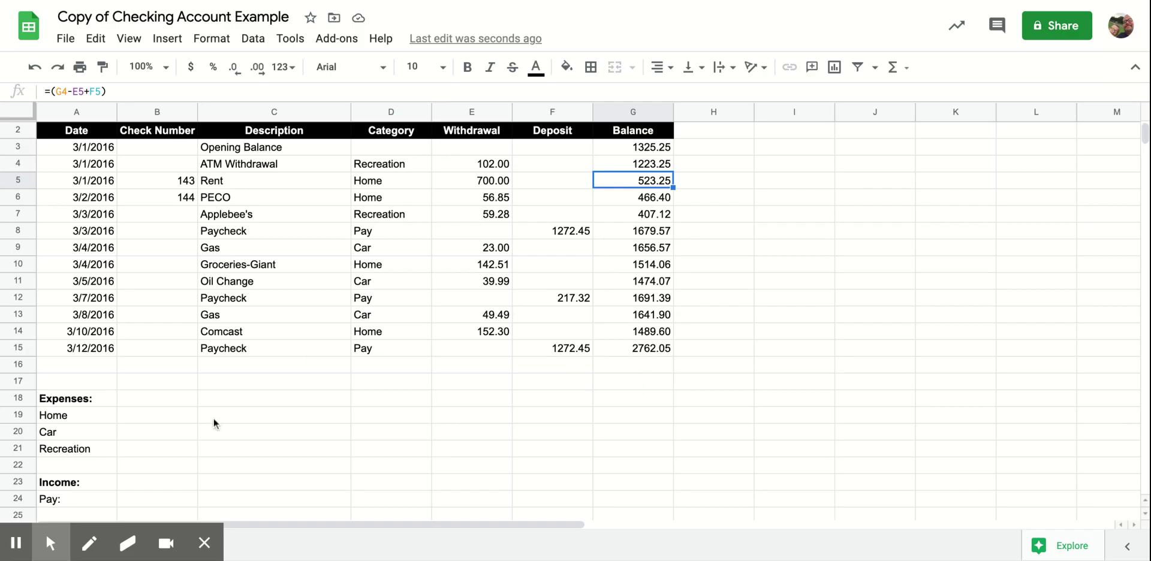
- Start a SUMIF in B19 with Category cells D3:D15 as the criteria range
{"action": "left_click", "coordinate": [154, 418]}
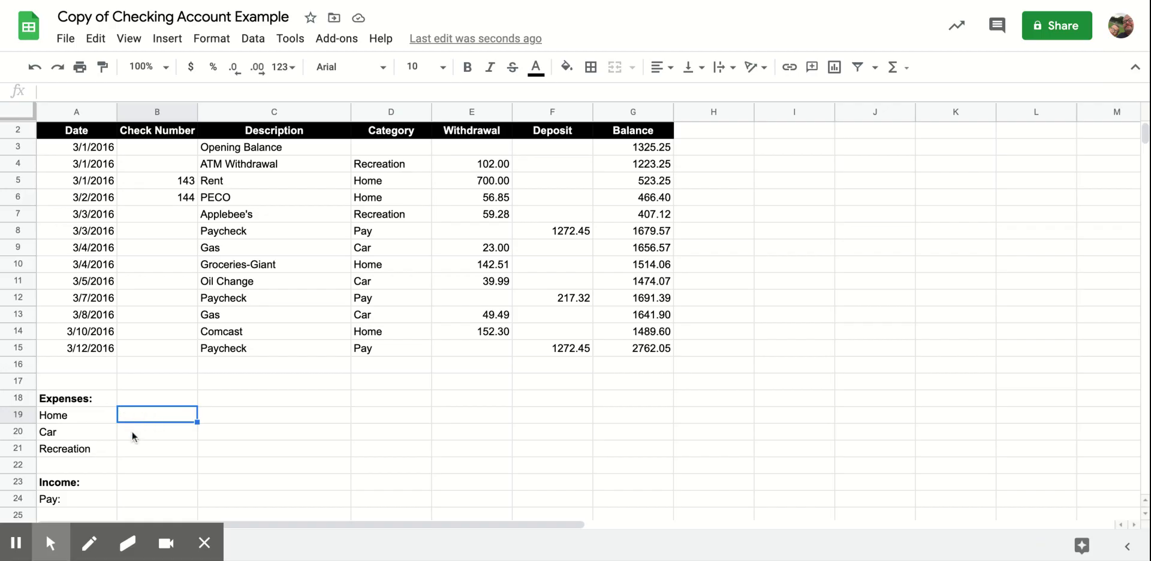
{"action": "left_click", "coordinate": [132, 431]}
{"action": "left_click", "coordinate": [135, 447]}
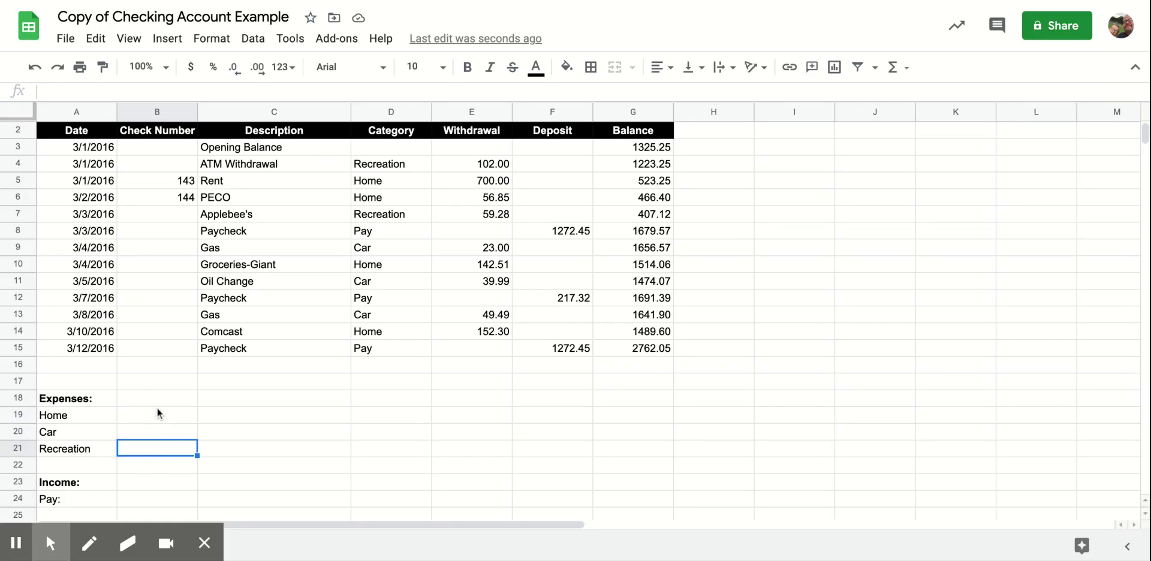
{"action": "left_click", "coordinate": [158, 415]}
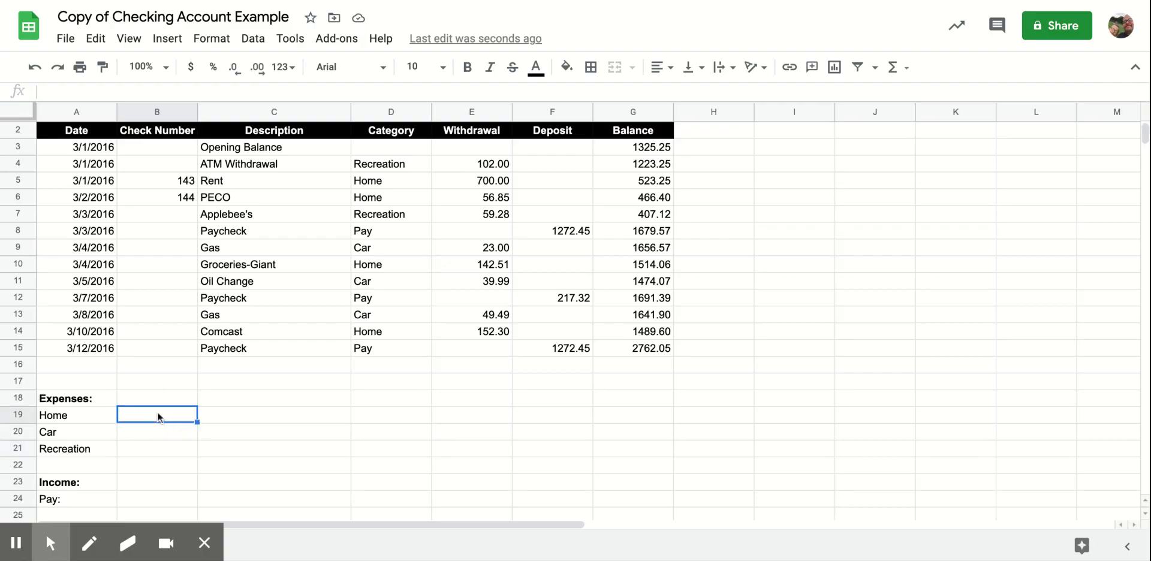
{"action": "type", "text": "=sum"}
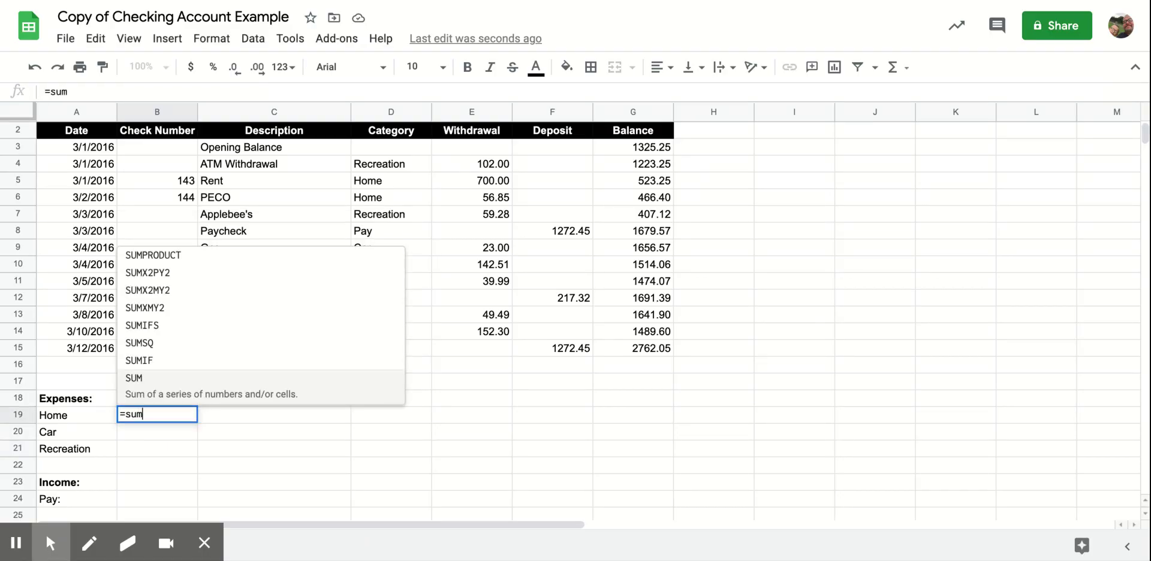
{"action": "type", "text": "if"}
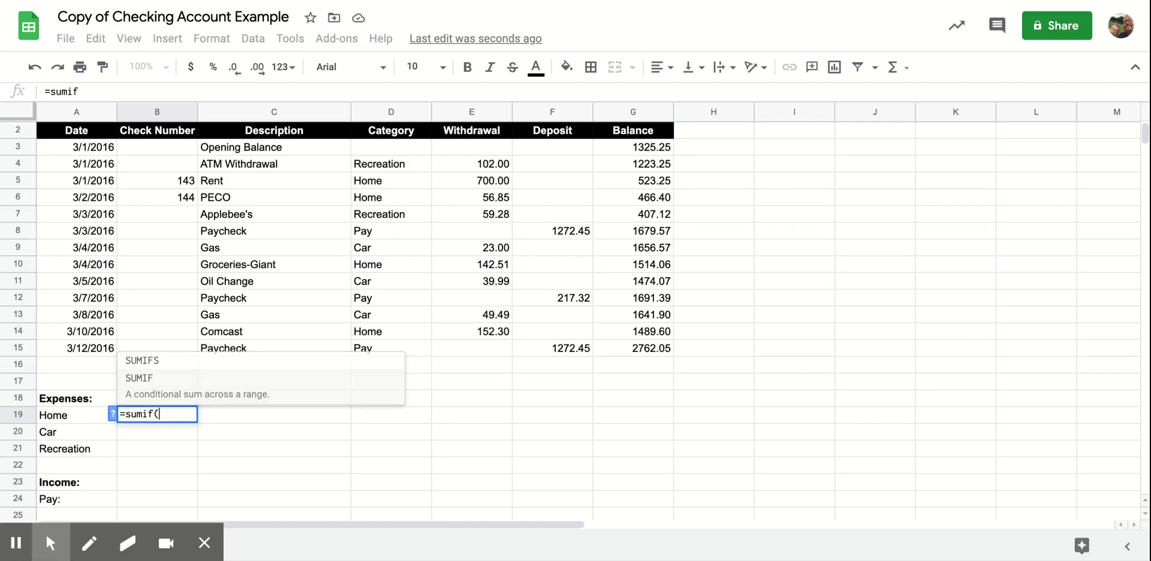
{"action": "type", "text": "("}
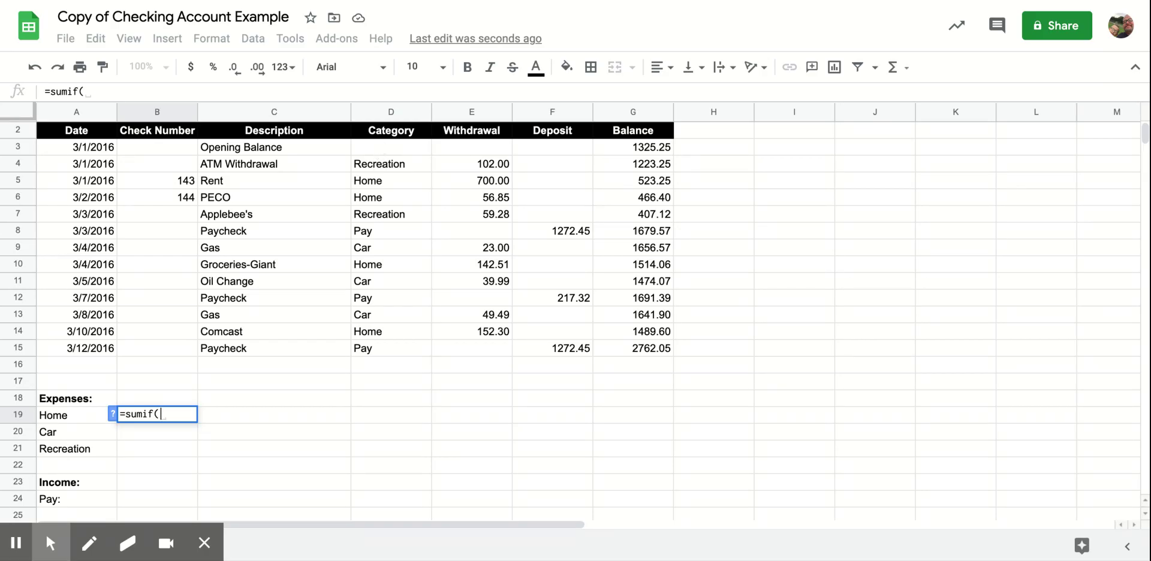
{"action": "left_click_drag", "start_coordinate": [384, 147], "coordinate": [369, 349]}
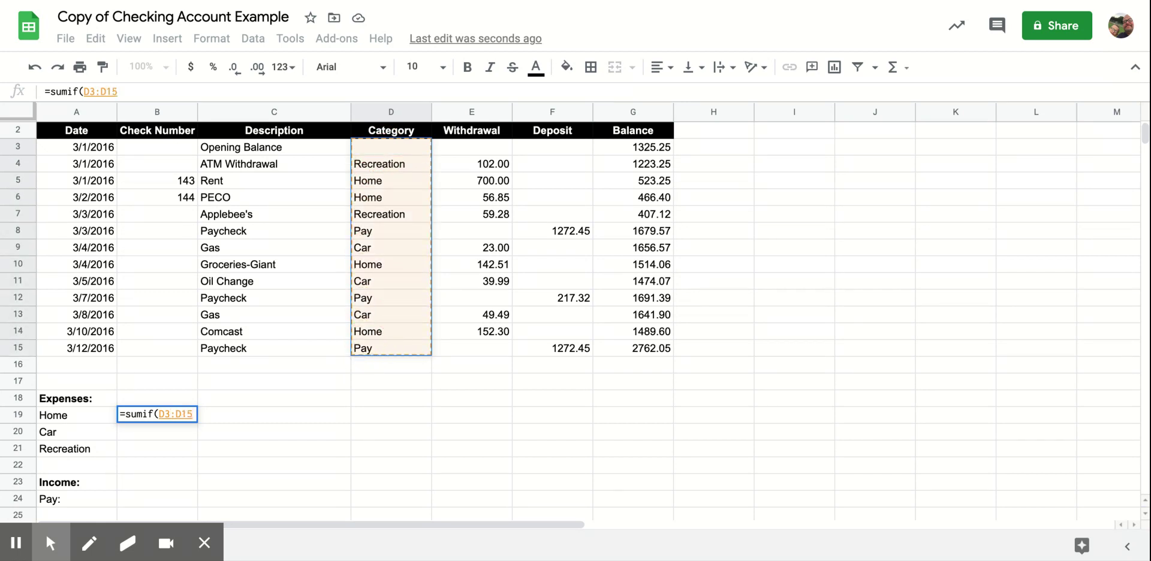
- Complete the formula with criterion "Home" and Withdrawal range E3:E15, giving 1051.66
{"action": "type", "text": ","}
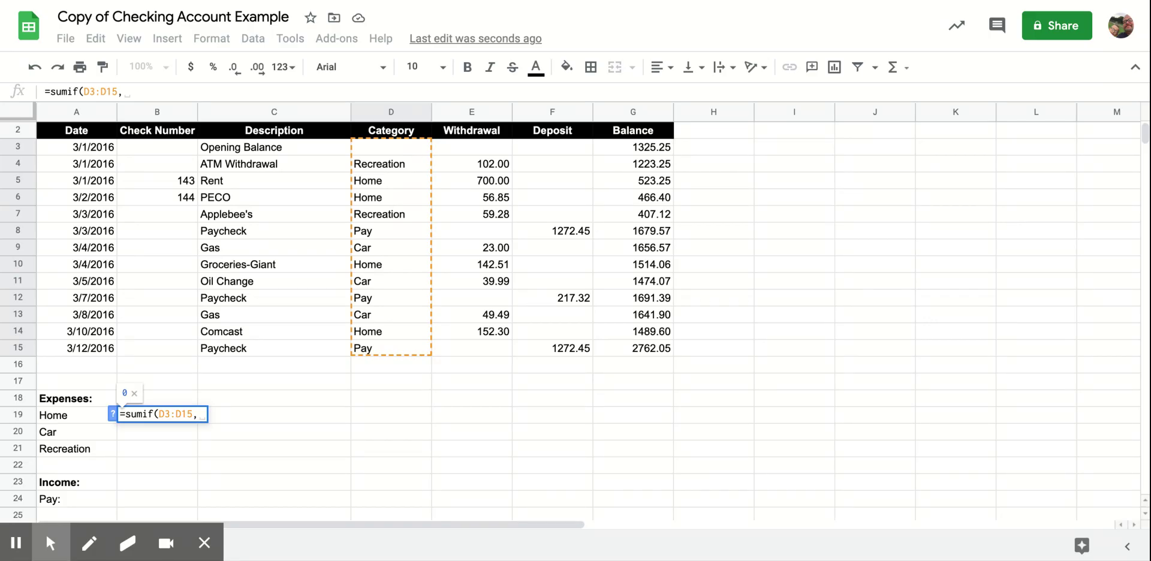
{"action": "type", "text": "\"ho"}
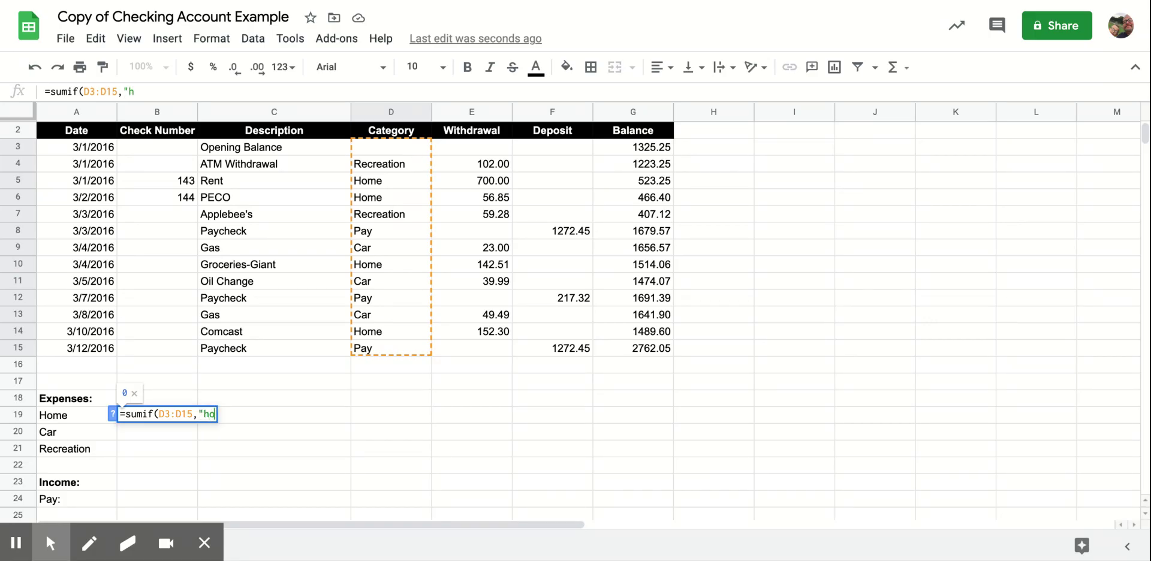
{"action": "type", "text": "me"}
{"action": "key", "text": "BackSpace"}
{"action": "key", "text": "BackSpace"}
{"action": "key", "text": "BackSpace"}
{"action": "key", "text": "BackSpace"}
{"action": "type", "text": "Home"}
{"action": "type", "text": "\""}
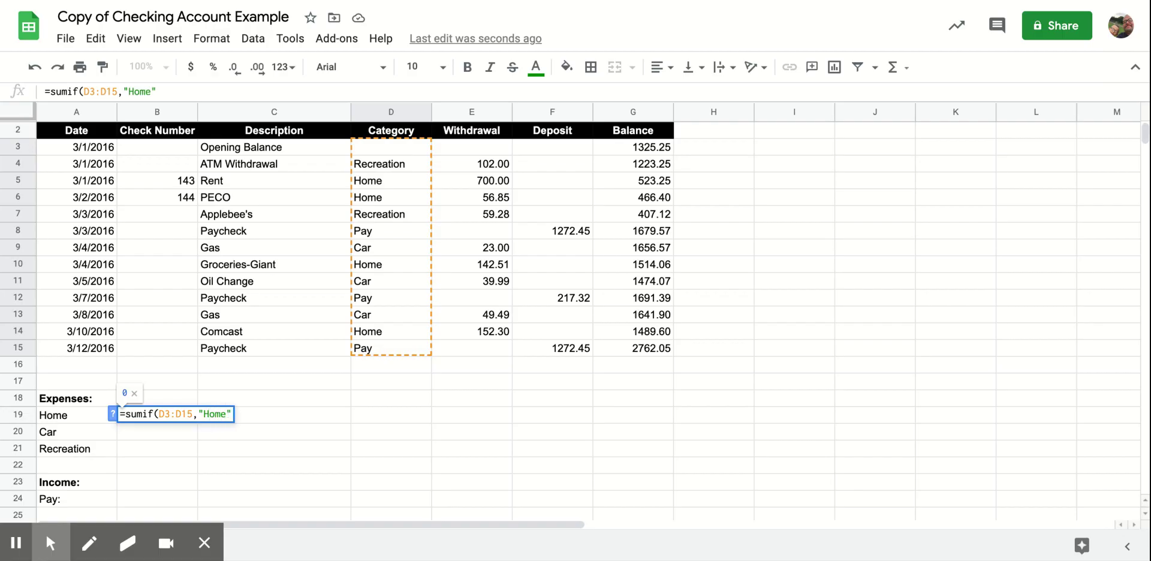
{"action": "type", "text": ","}
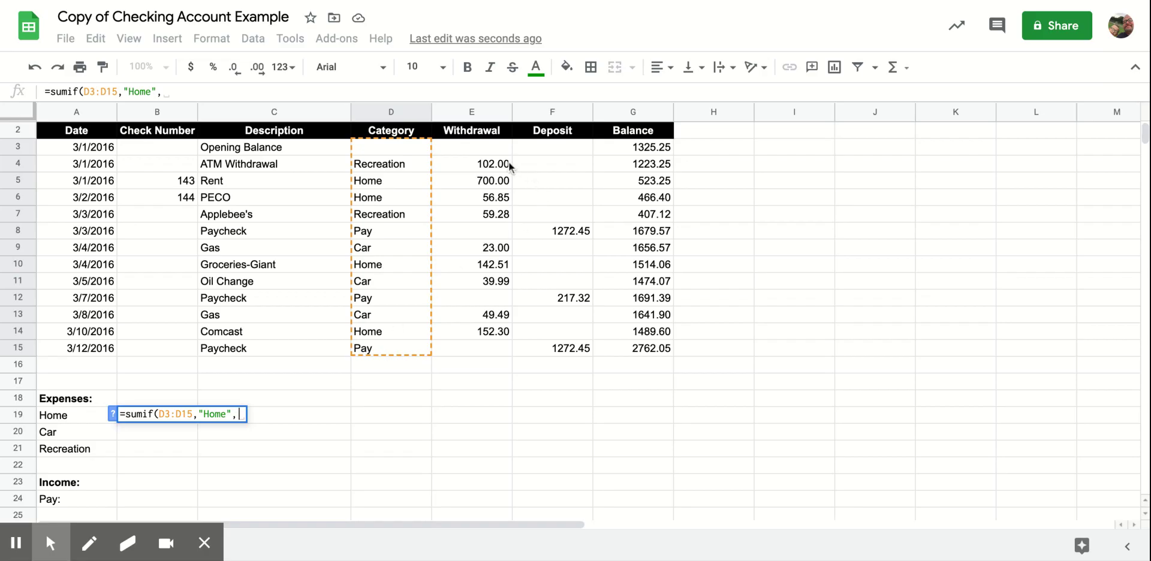
{"action": "left_click", "coordinate": [479, 146]}
{"action": "left_click_drag", "start_coordinate": [479, 145], "coordinate": [478, 356]}
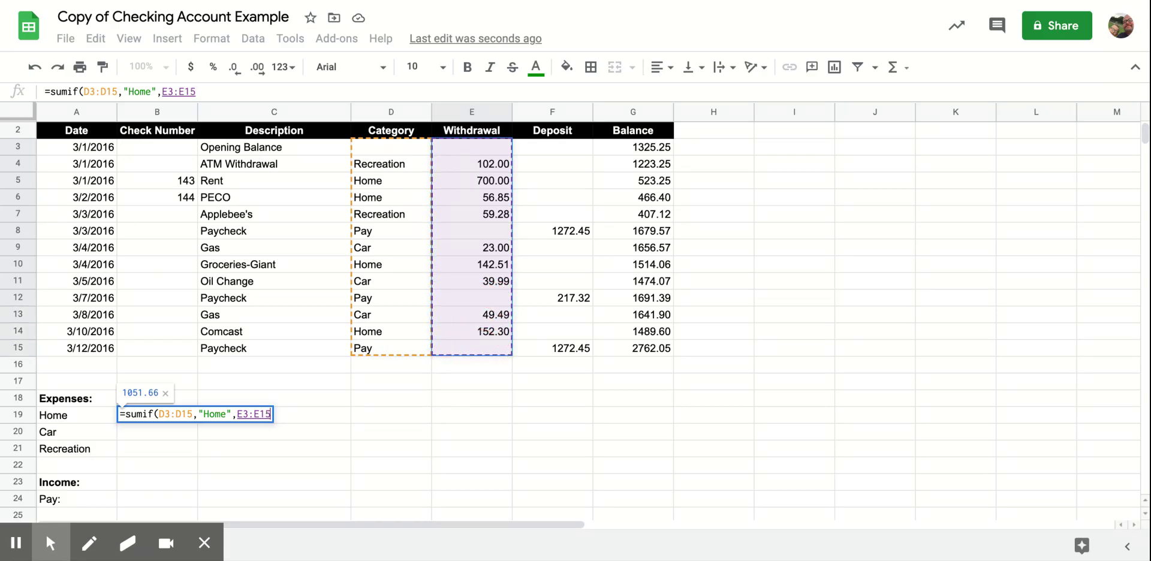
{"action": "type", "text": ")"}
{"action": "key", "text": "Return"}
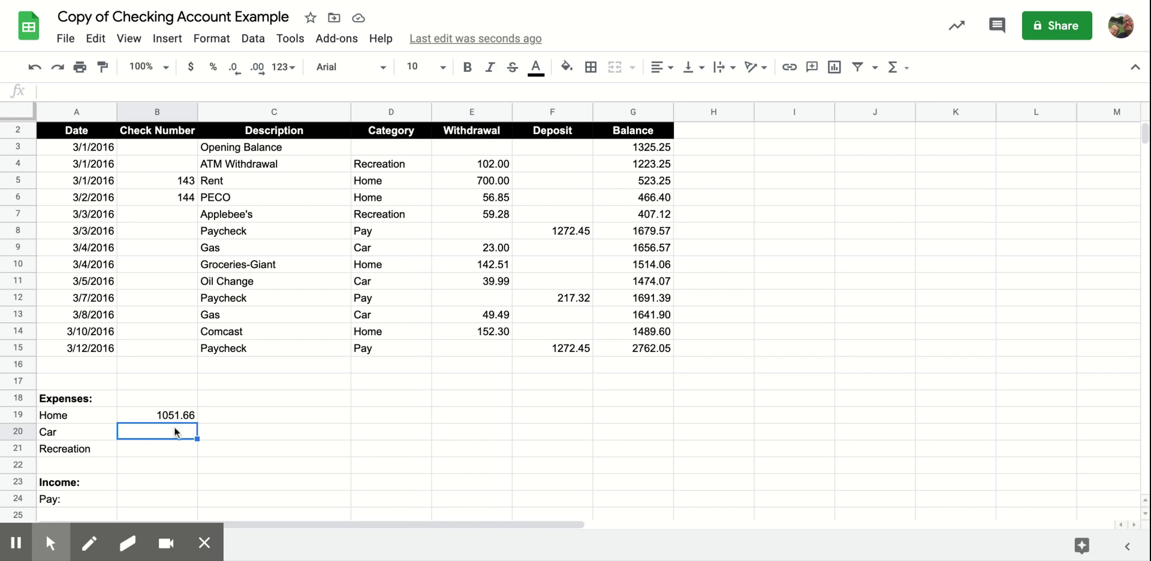
- Enter =SUMIF(D3:D15,"Car",E3:E15) in B20 for a Car total of 112.48
{"action": "type", "text": "="}
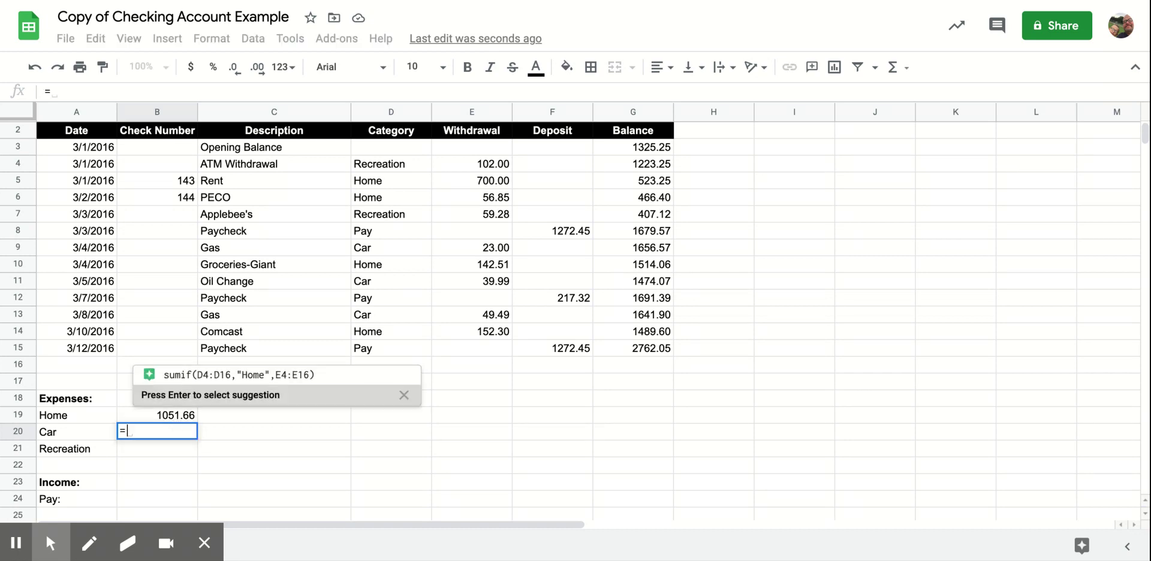
{"action": "type", "text": "s"}
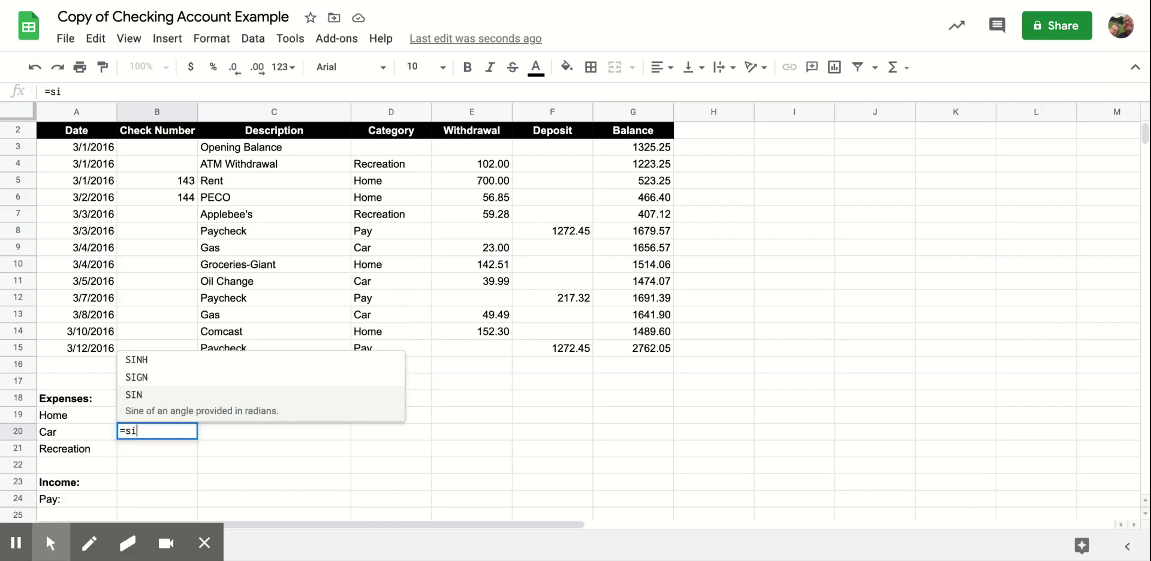
{"action": "type", "text": "umif"}
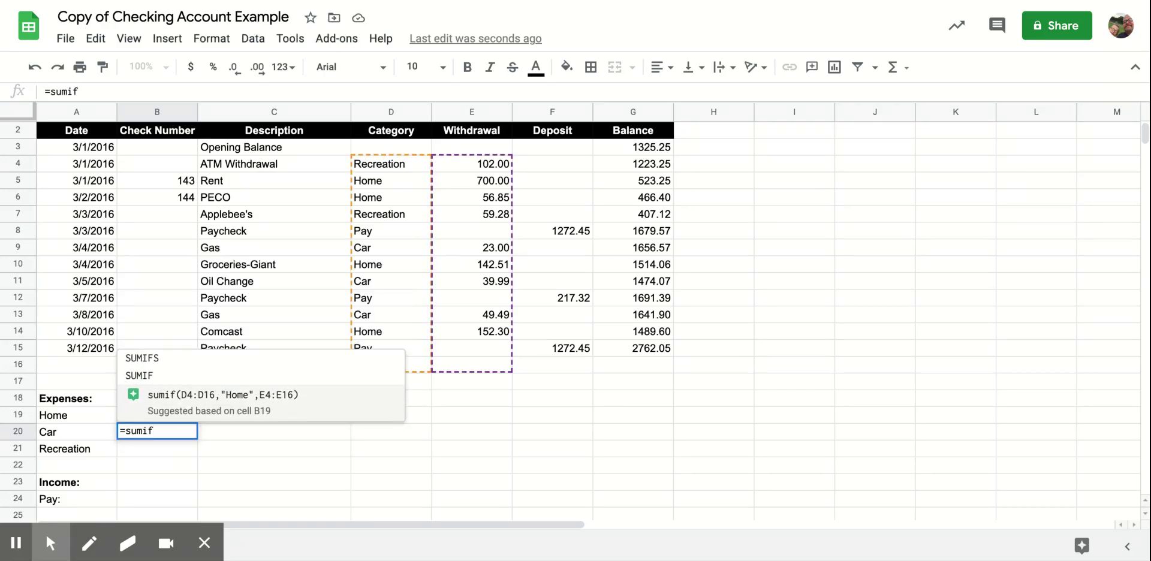
{"action": "type", "text": "("}
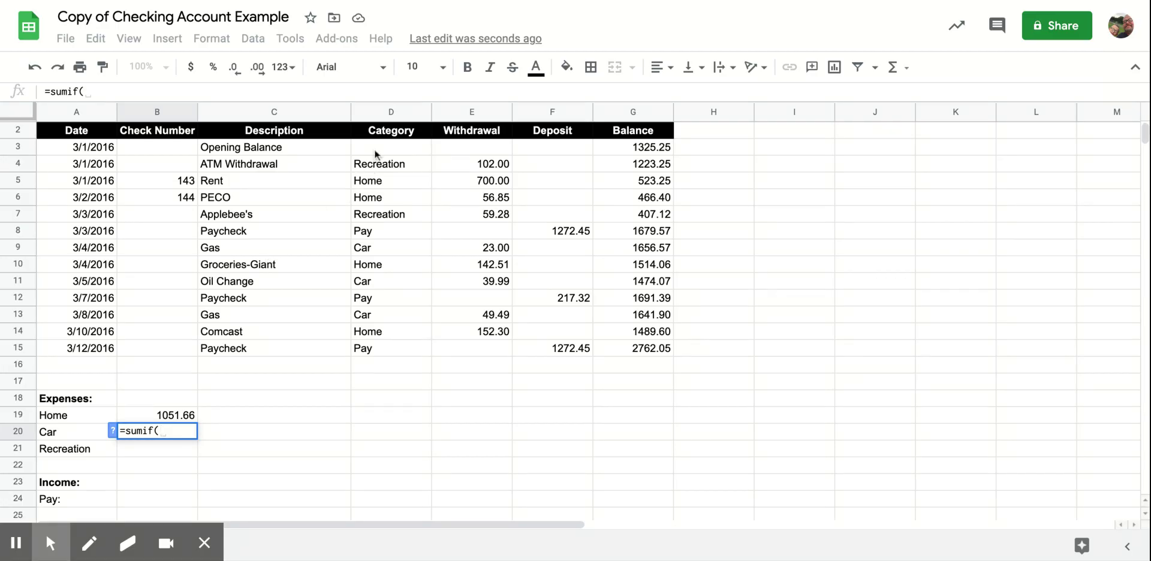
{"action": "left_click_drag", "start_coordinate": [377, 147], "coordinate": [363, 347]}
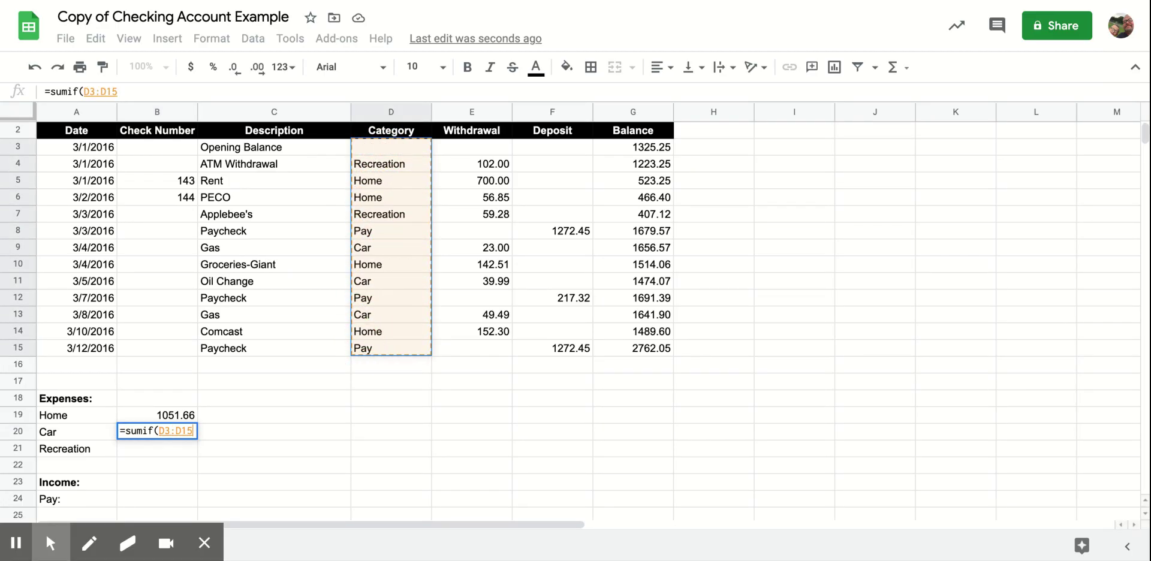
{"action": "type", "text": ", "}
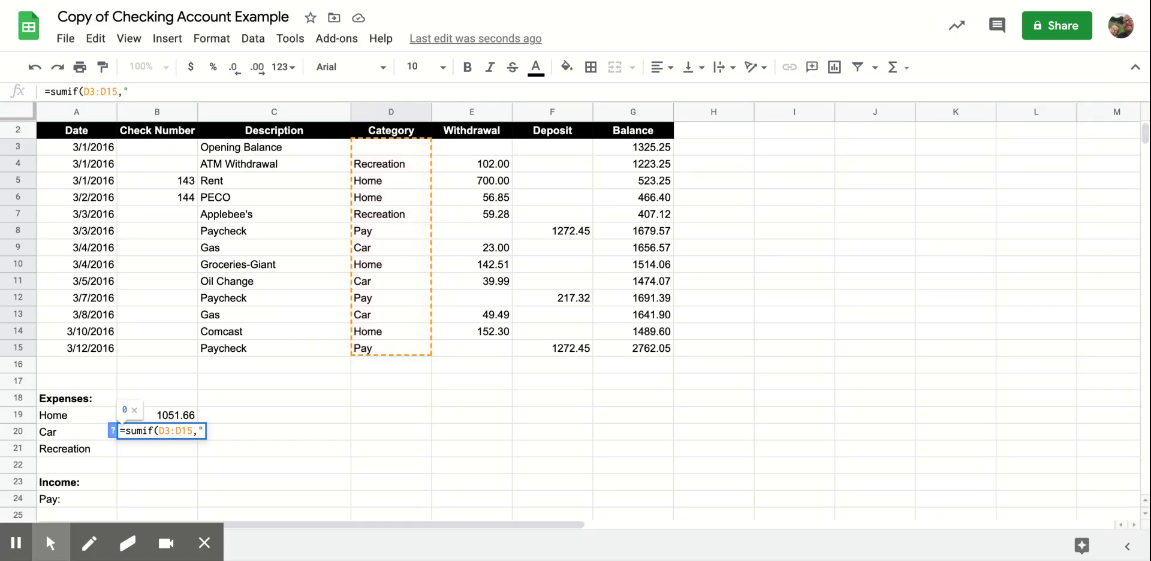
{"action": "type", "text": "\"Car\""}
{"action": "type", "text": ","}
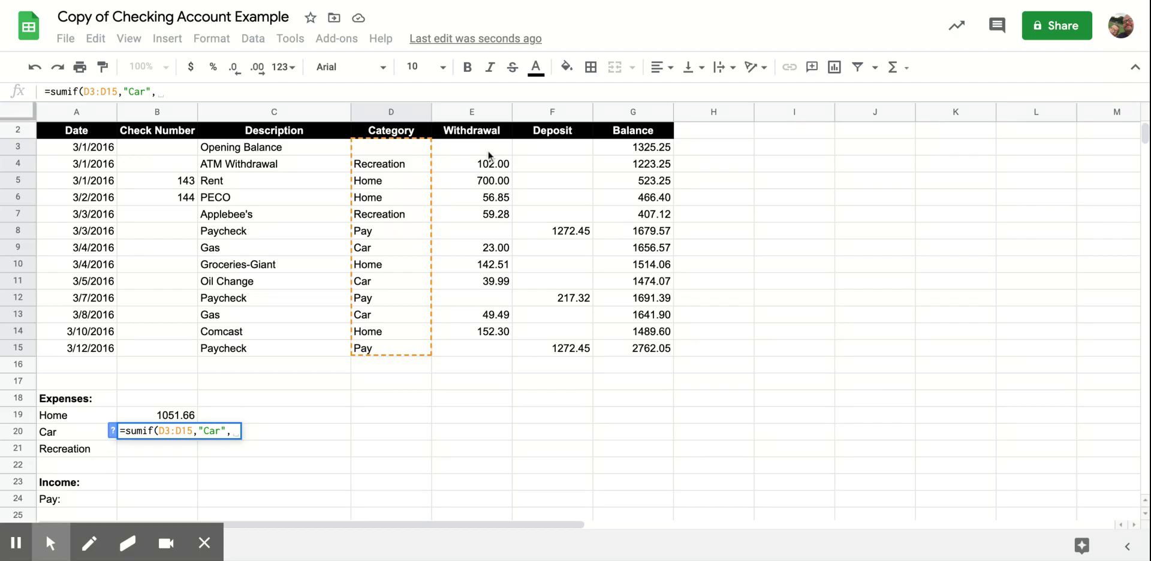
{"action": "left_click_drag", "start_coordinate": [489, 148], "coordinate": [479, 346]}
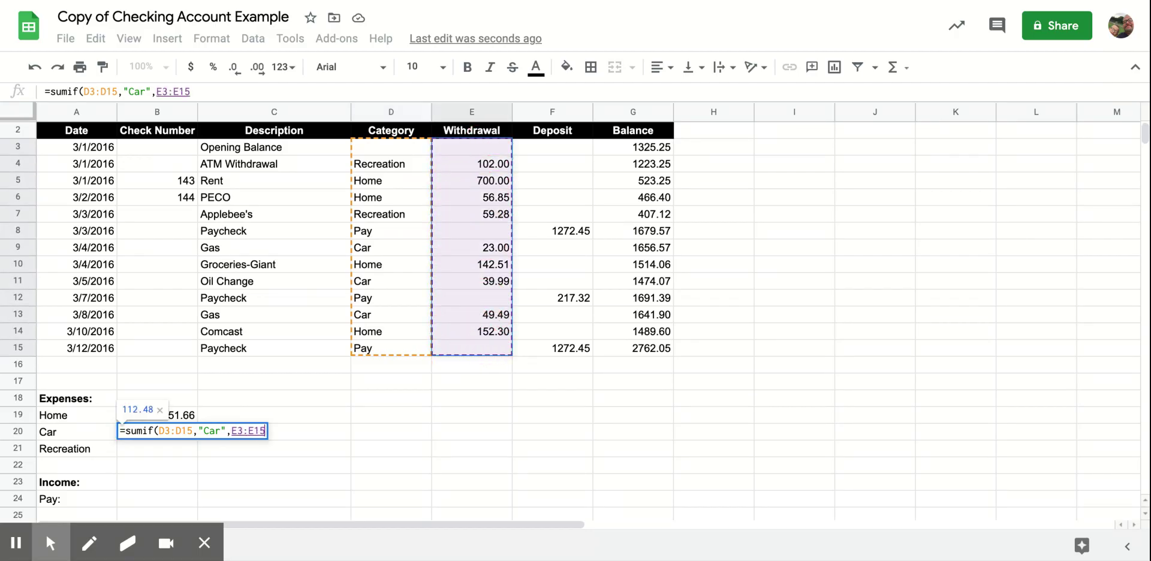
{"action": "type", "text": ")"}
{"action": "key", "text": "Return"}
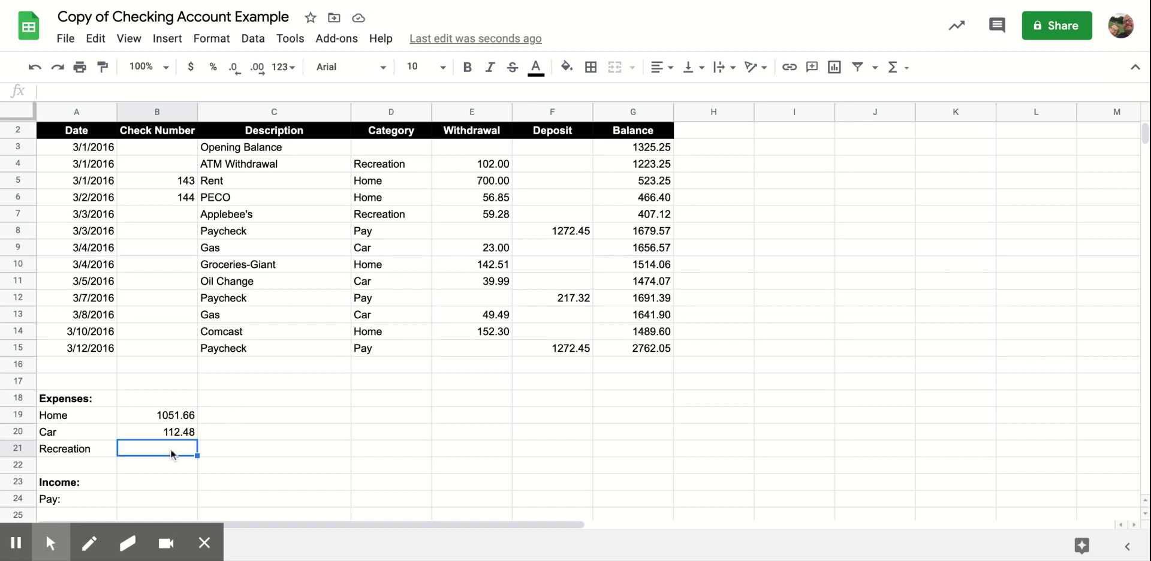
- Enter =SUMIF(D3:D15,"Recreation",E3:E15) in B21 for a Recreation total of 161.28
{"action": "type", "text": "=sumif"}
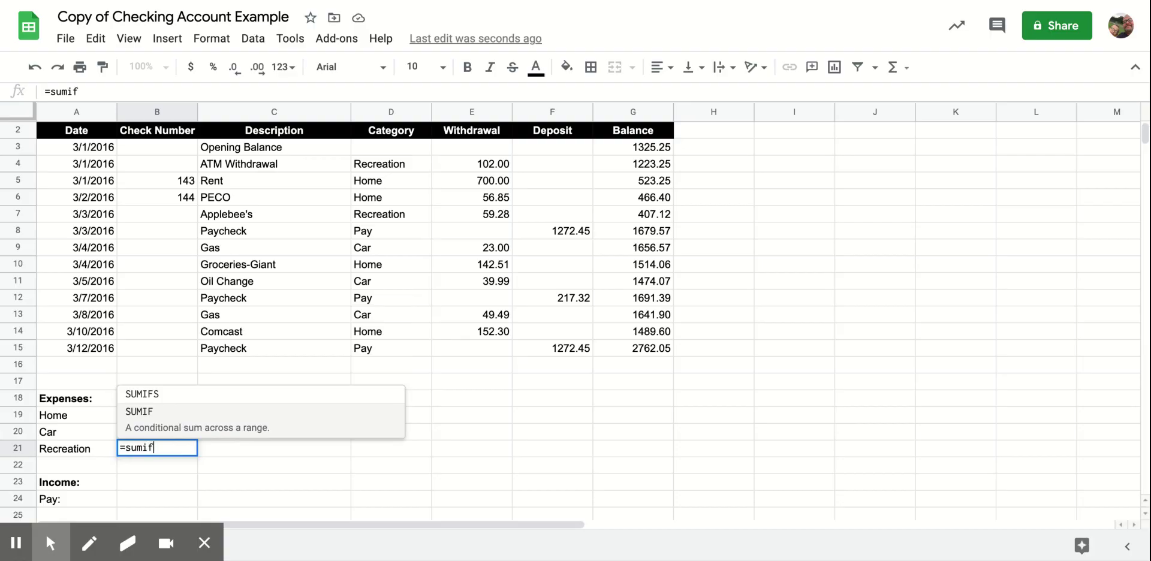
{"action": "type", "text": "("}
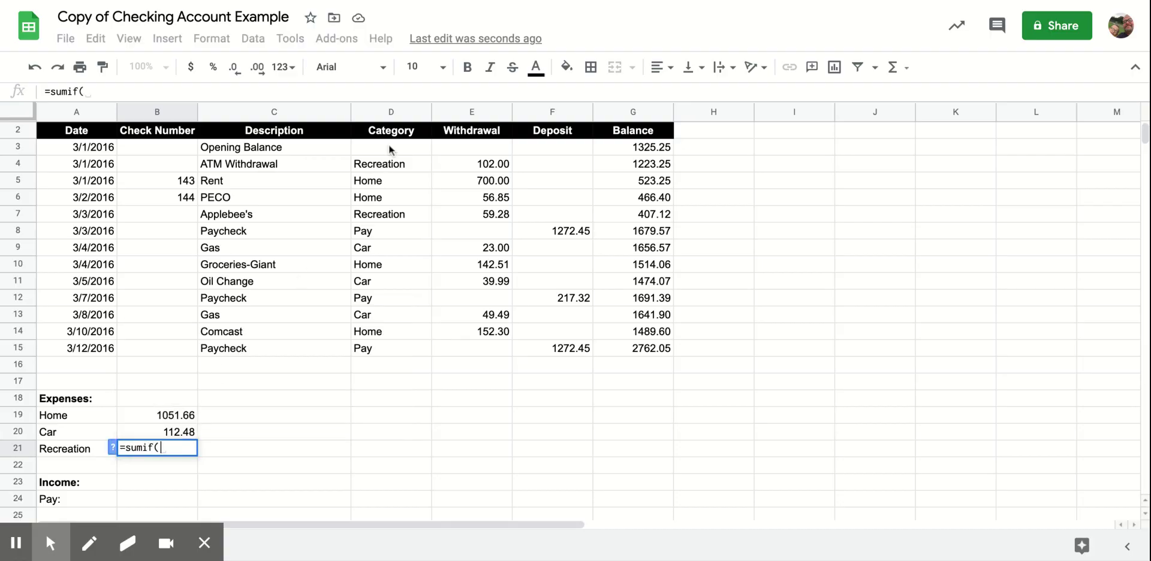
{"action": "left_click_drag", "start_coordinate": [389, 146], "coordinate": [377, 351]}
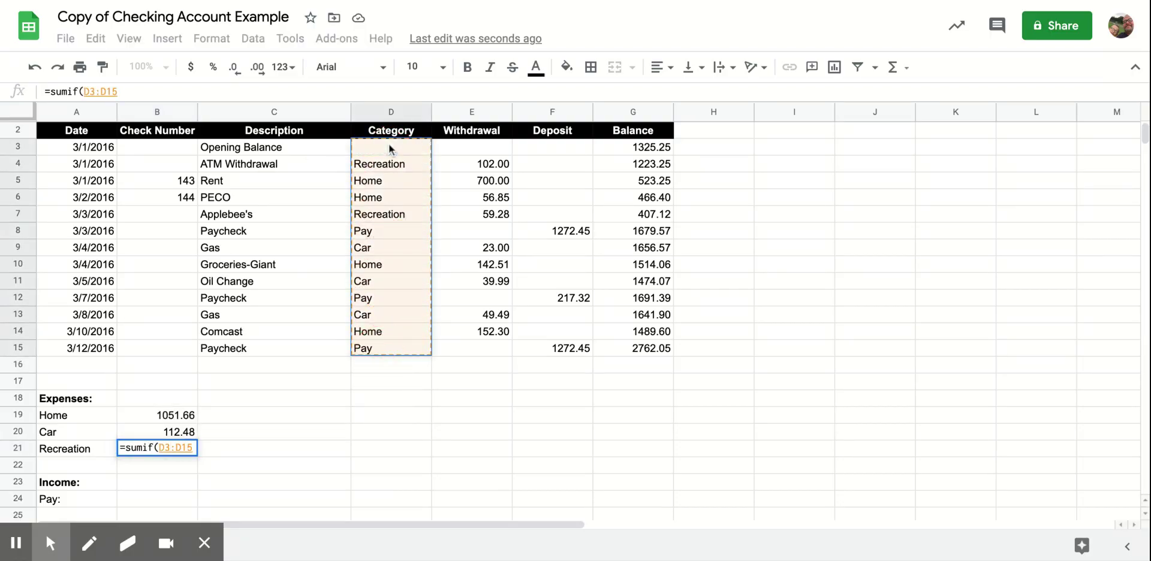
{"action": "type", "text": ",\""}
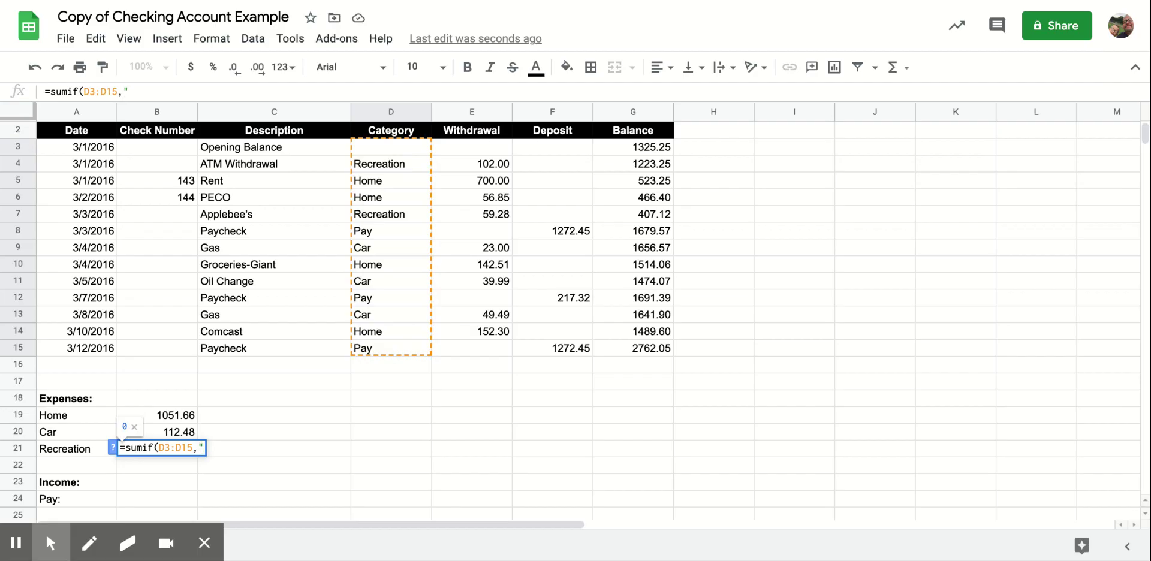
{"action": "type", "text": "Recrea"}
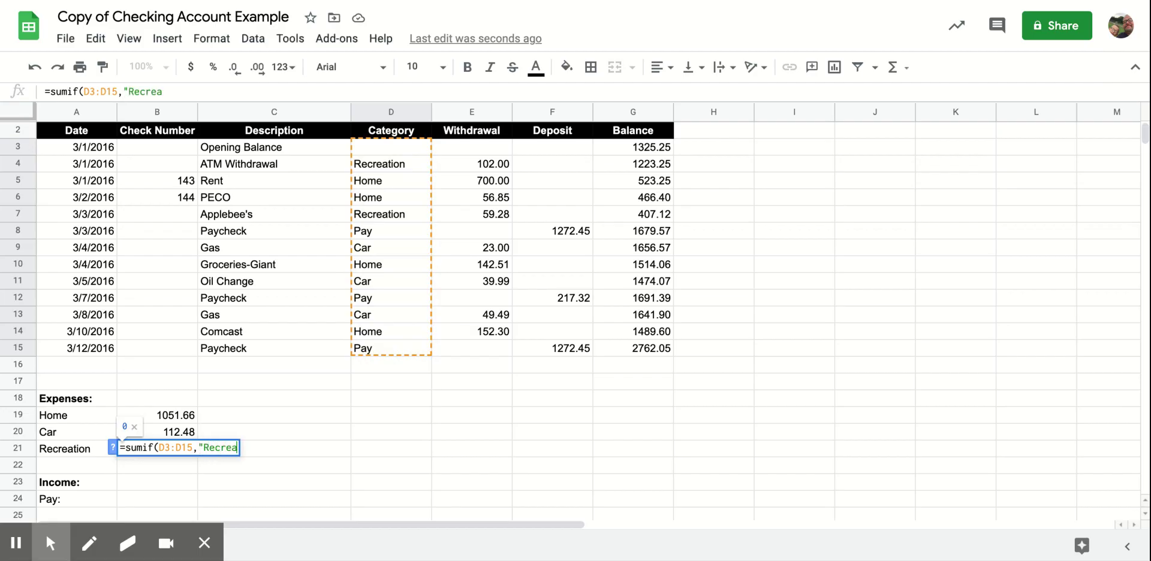
{"action": "type", "text": "tion\""}
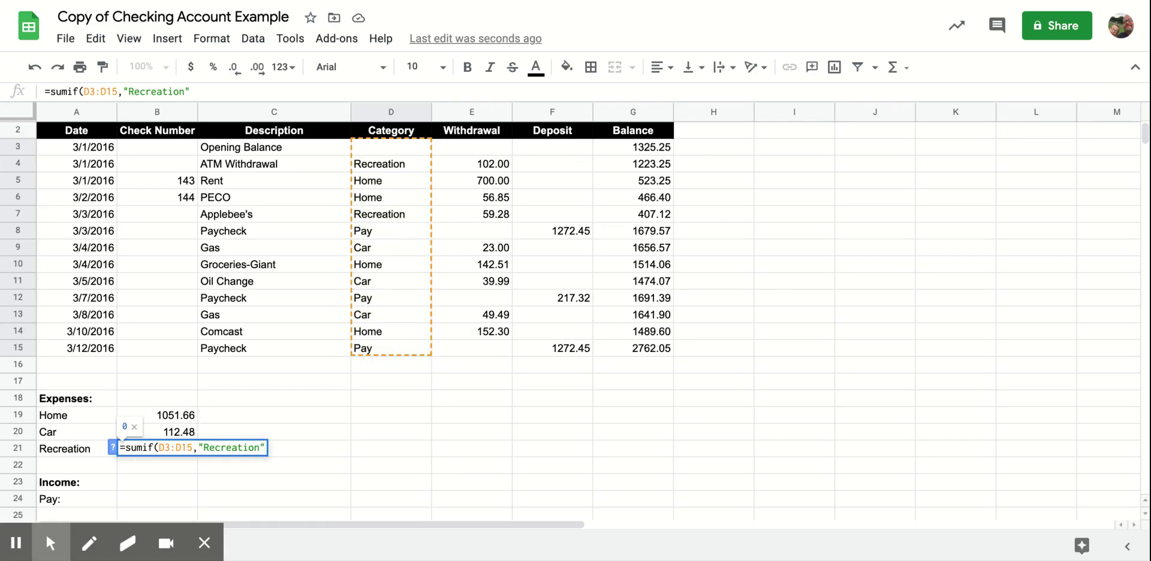
{"action": "type", "text": ","}
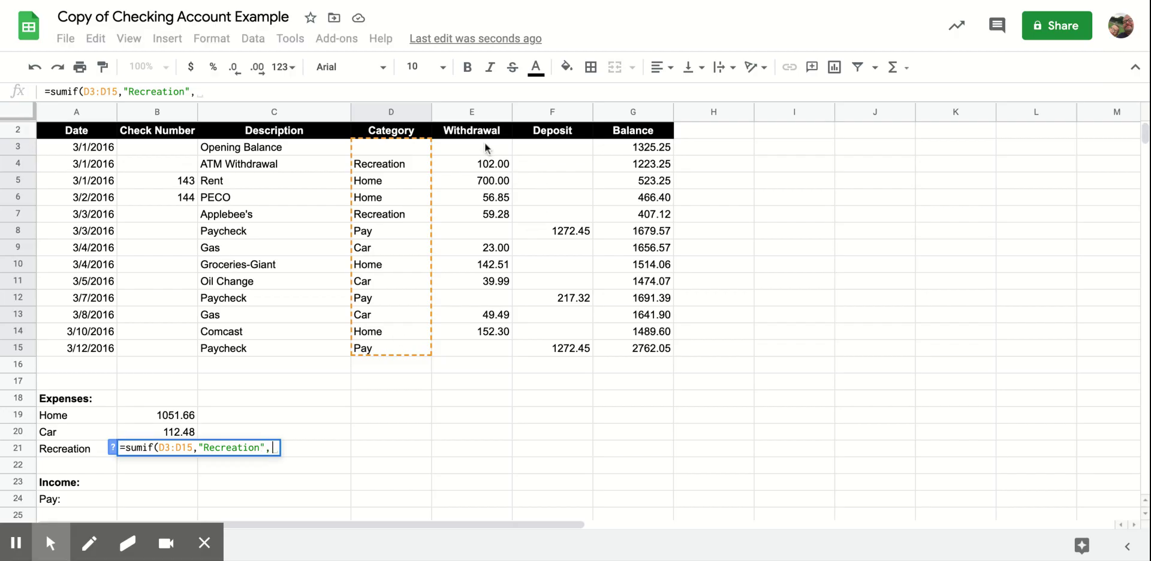
{"action": "left_click", "coordinate": [481, 145]}
{"action": "left_click_drag", "start_coordinate": [481, 145], "coordinate": [461, 358]}
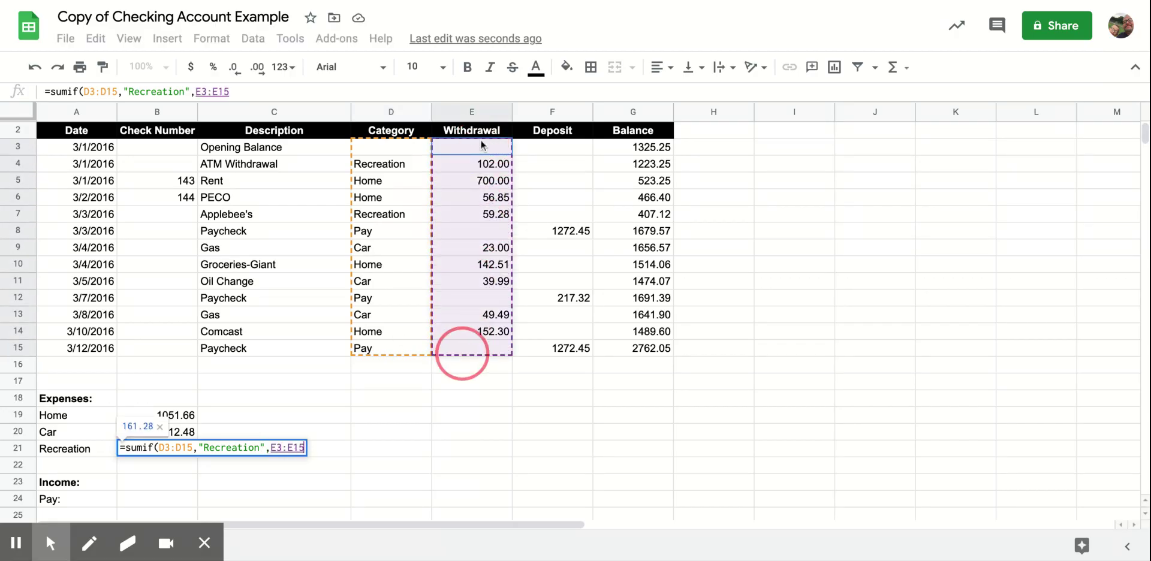
{"action": "left_click_drag", "start_coordinate": [461, 358], "coordinate": [461, 348]}
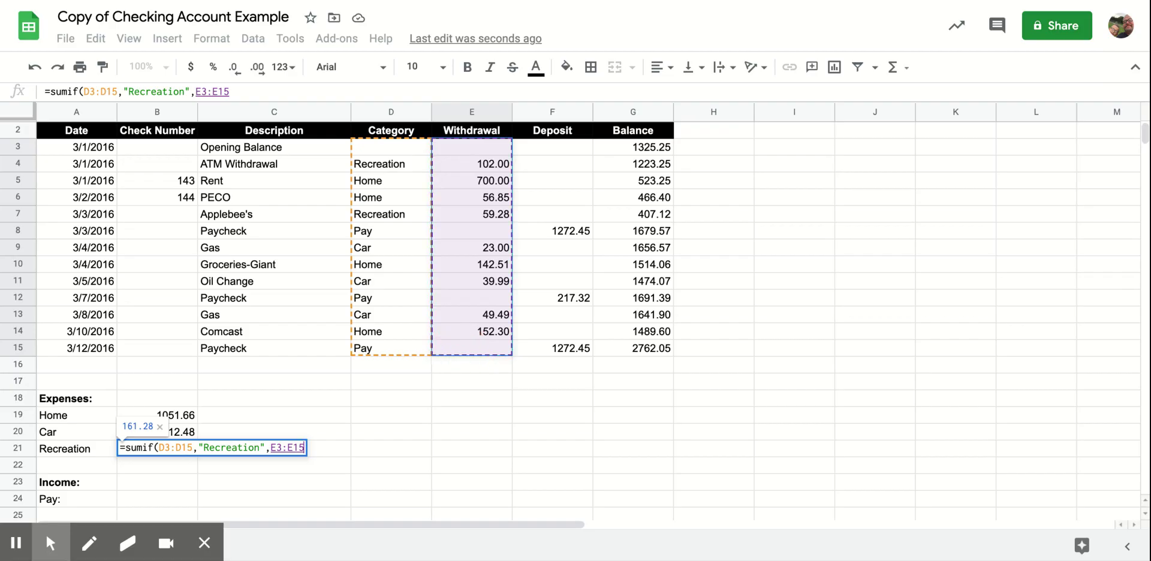
{"action": "type", "text": ")"}
{"action": "key", "text": "Return"}
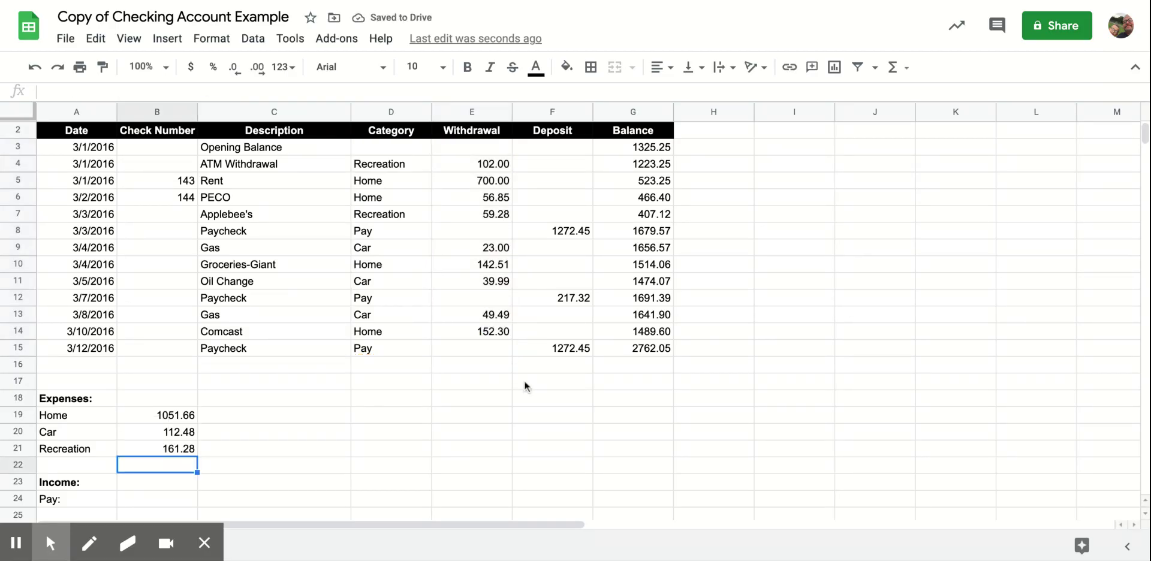
{"action": "scroll", "coordinate": [525, 384], "scroll_direction": "down", "scroll_amount": 1}
{"action": "scroll", "coordinate": [524, 380], "scroll_direction": "up", "scroll_amount": 1}
{"action": "scroll", "coordinate": [524, 381], "scroll_direction": "up", "scroll_amount": 1}
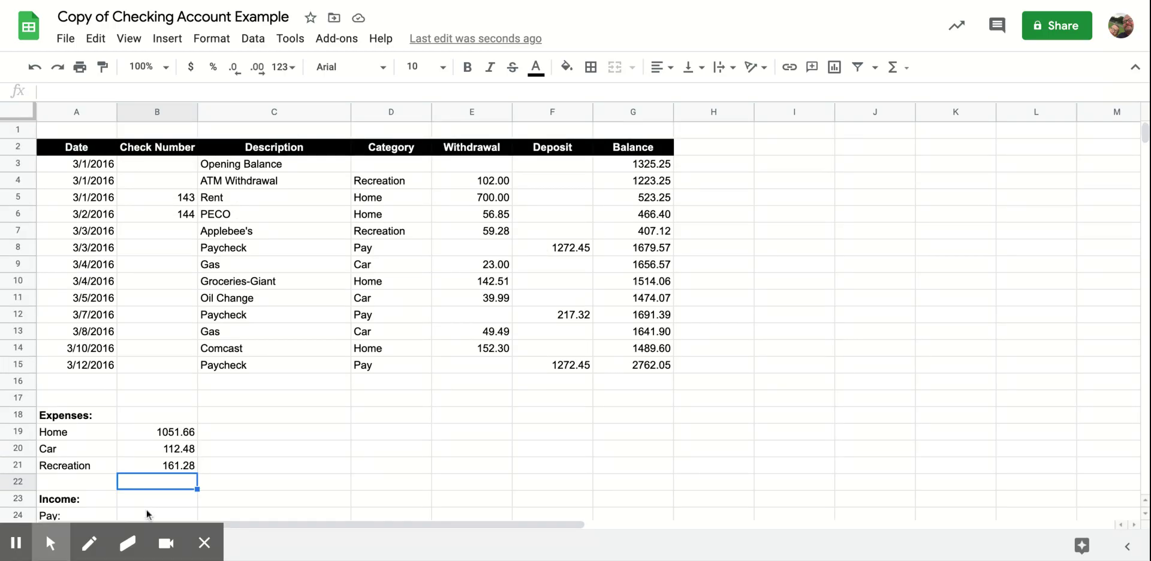
{"action": "left_click", "coordinate": [147, 514]}
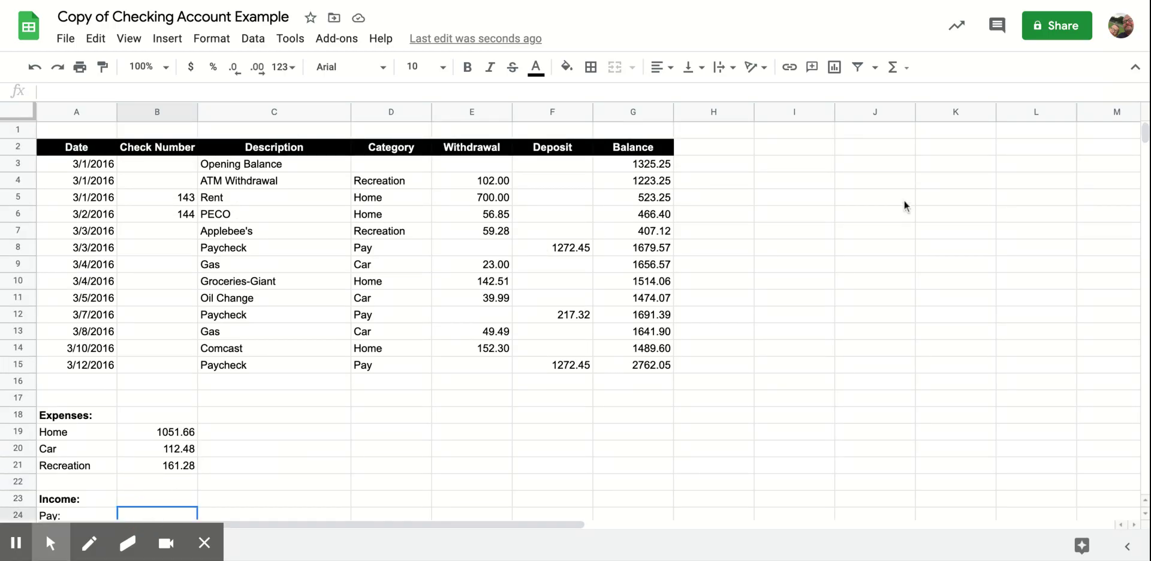
{"action": "left_click_drag", "start_coordinate": [1144, 126], "coordinate": [1144, 128]}
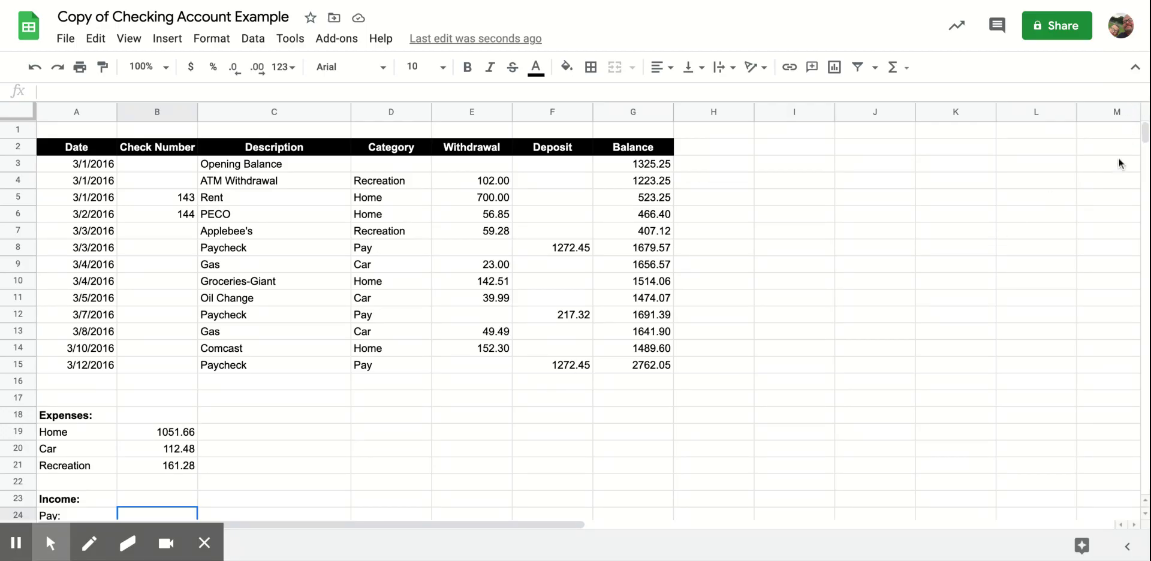
{"action": "left_click_drag", "start_coordinate": [1145, 133], "coordinate": [1145, 135]}
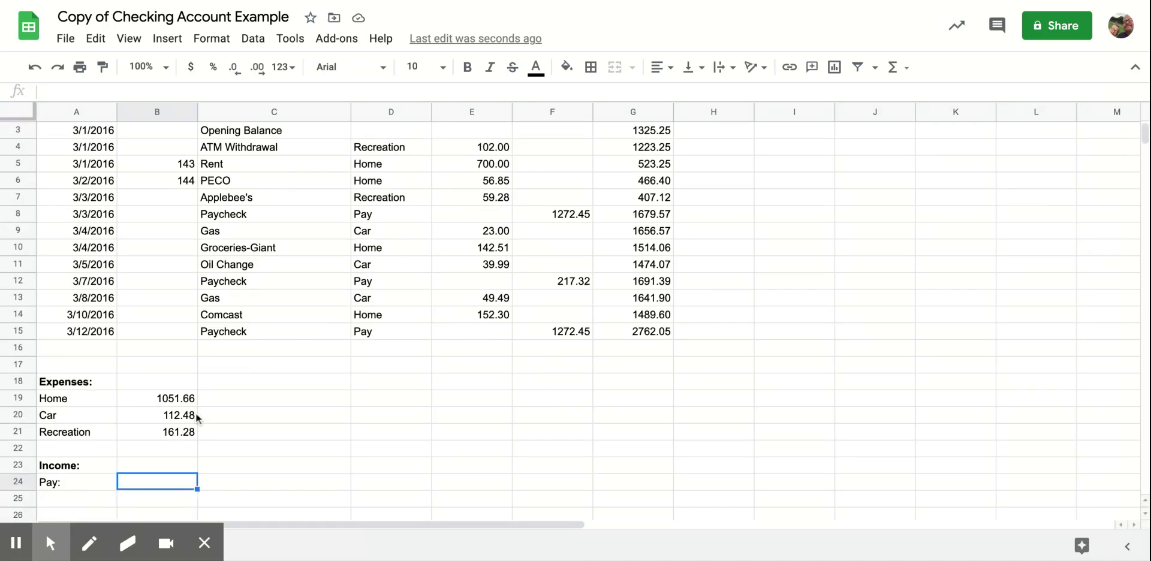
- Enter =SUMIF(D3:D15,"Pay",F3:F15) in B24 for a Pay income total of 2762.22
{"action": "type", "text": "=sum"}
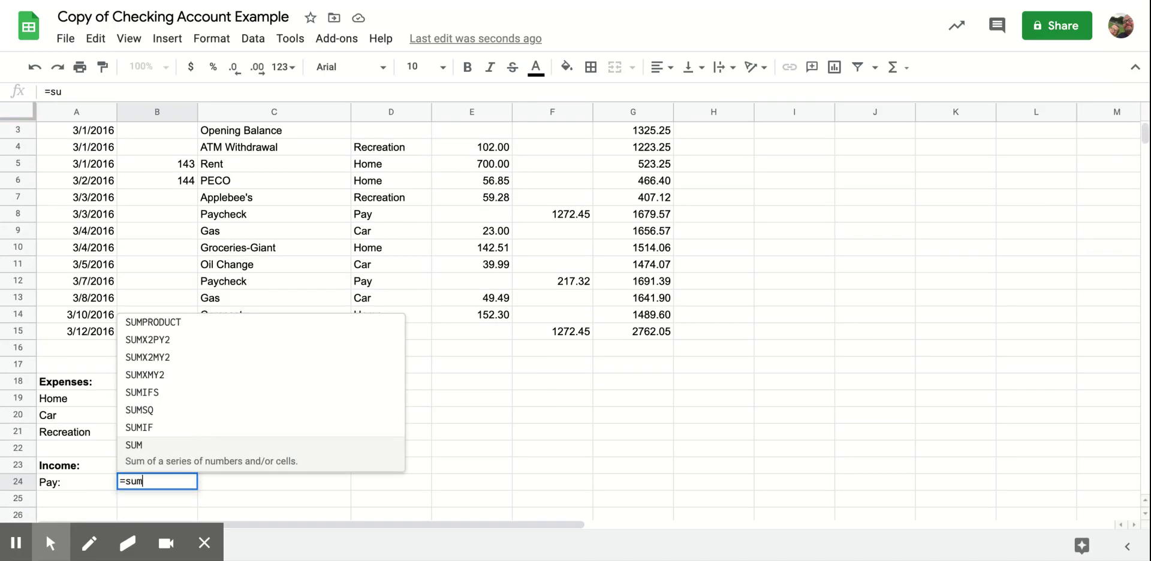
{"action": "type", "text": "if("}
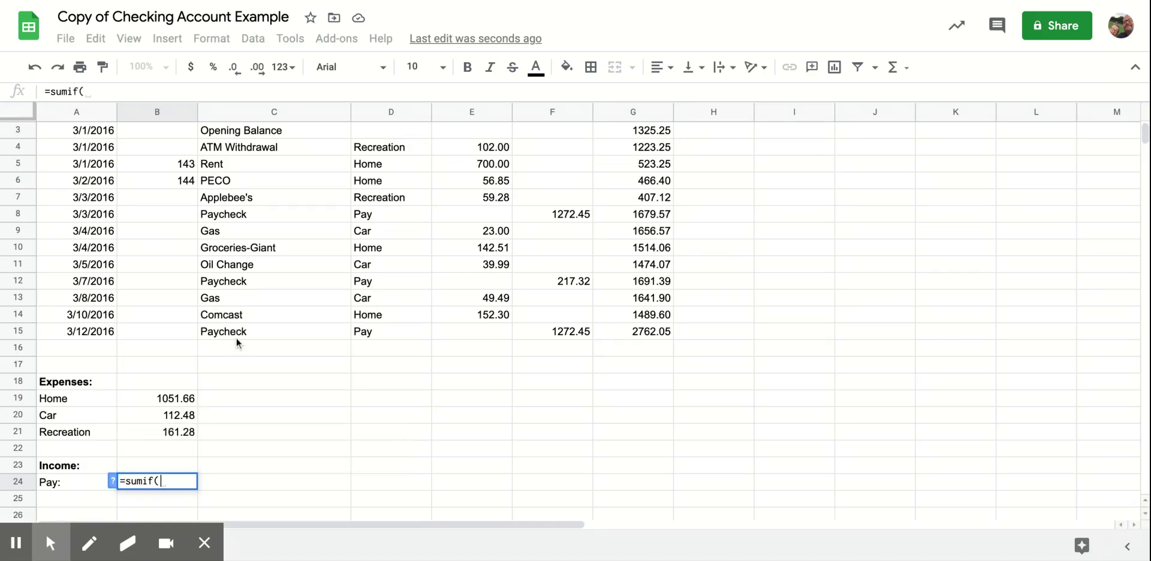
{"action": "left_click_drag", "start_coordinate": [392, 131], "coordinate": [377, 332]}
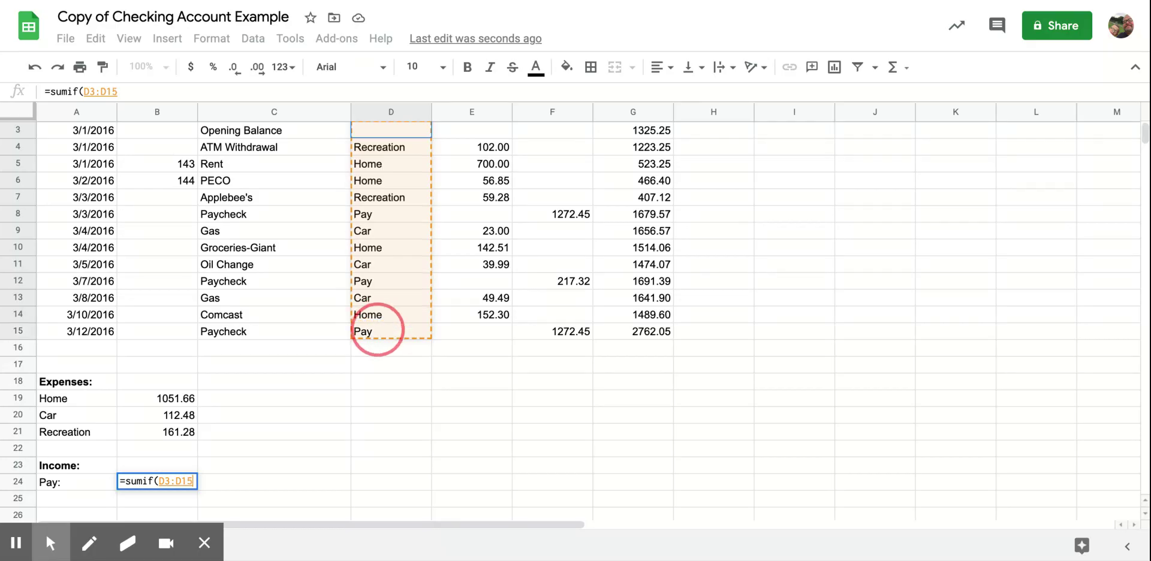
{"action": "type", "text": ",\""}
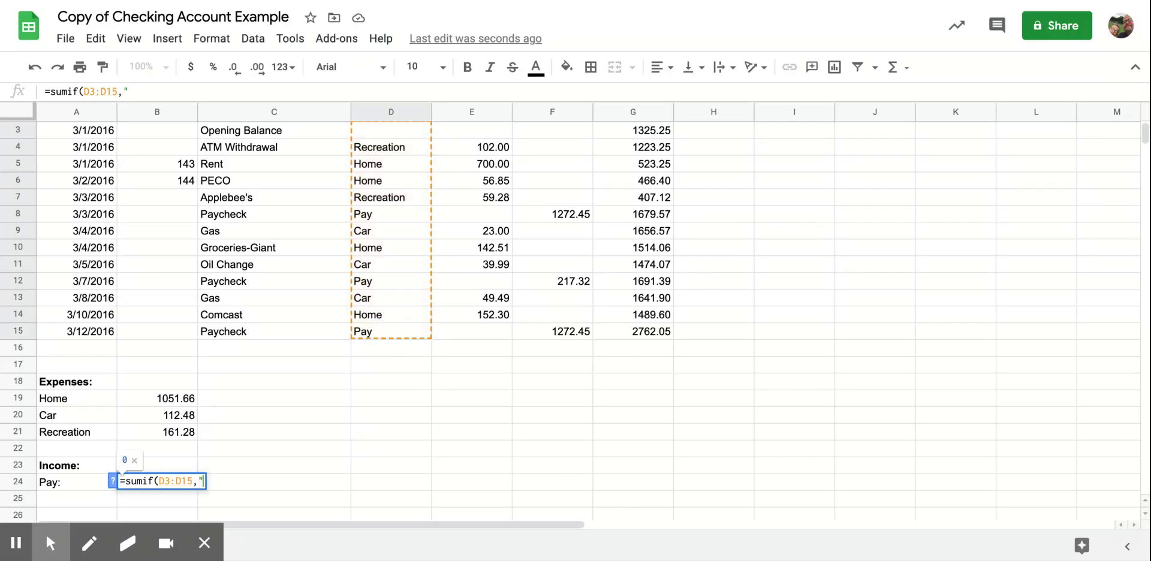
{"action": "type", "text": "P"}
{"action": "type", "text": "ay\""}
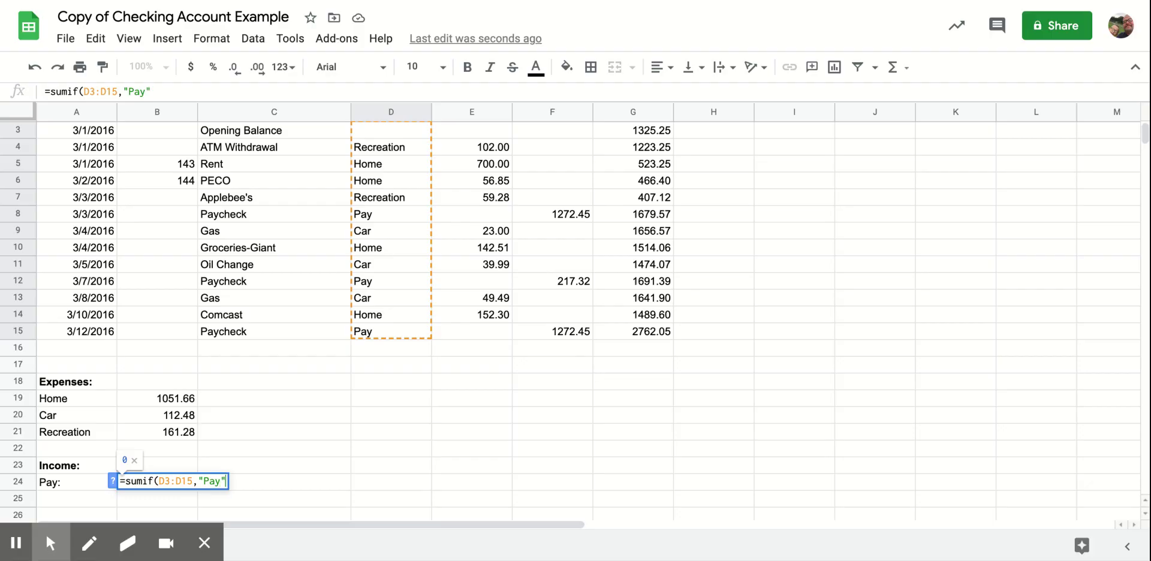
{"action": "type", "text": ","}
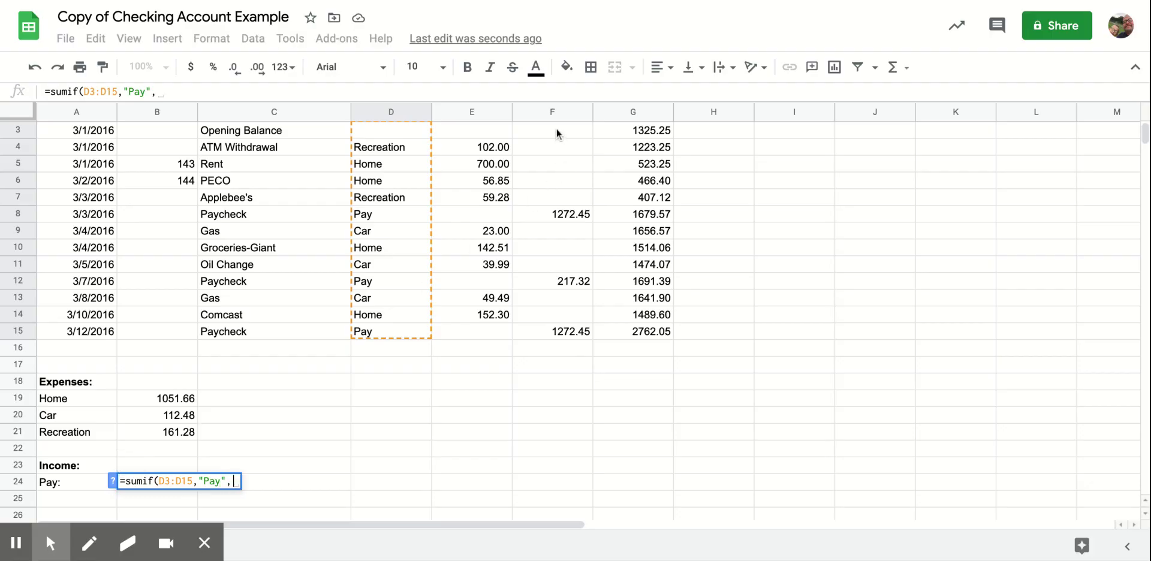
{"action": "left_click", "coordinate": [557, 130]}
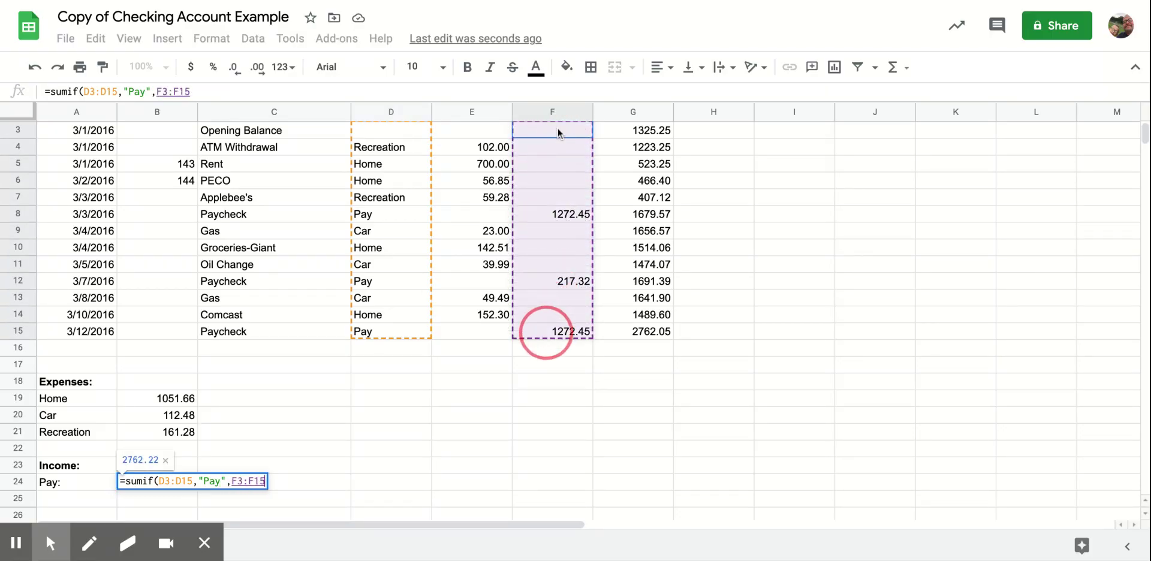
{"action": "left_click_drag", "start_coordinate": [558, 132], "coordinate": [555, 331]}
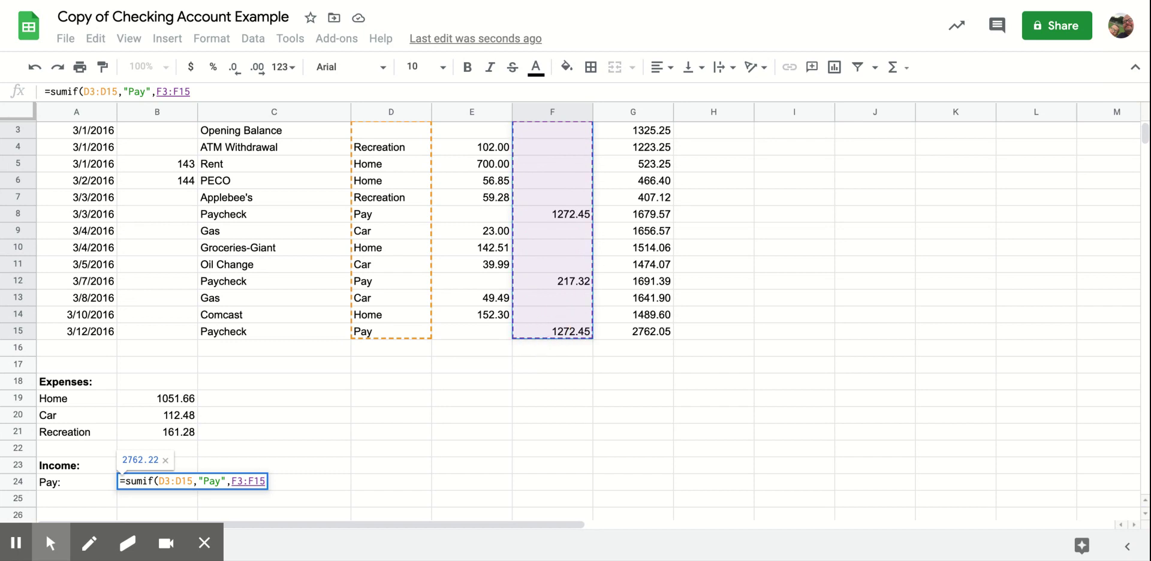
{"action": "type", "text": ")"}
{"action": "key", "text": "Return"}
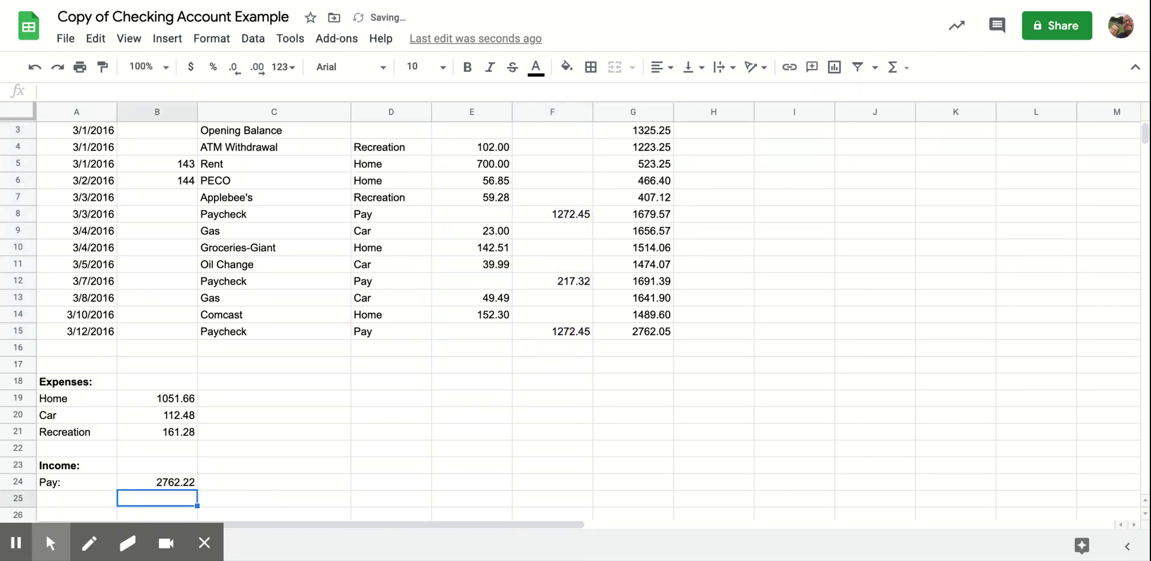